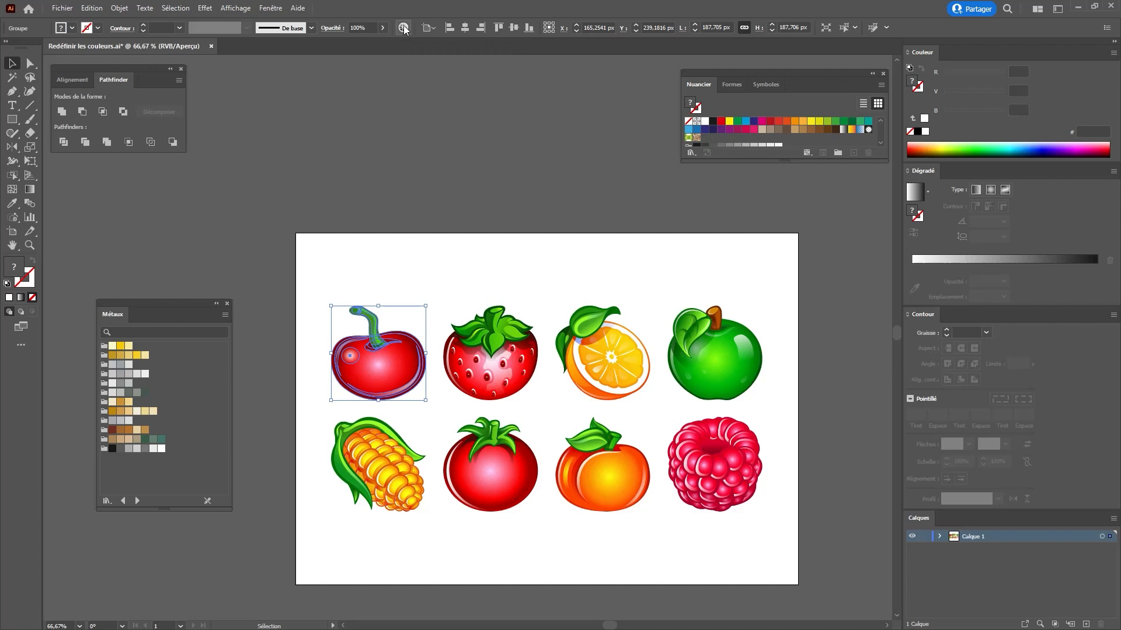
- Open the recolor settings for the selected cherry and move them clear of the cherry artwork
click(403, 28)
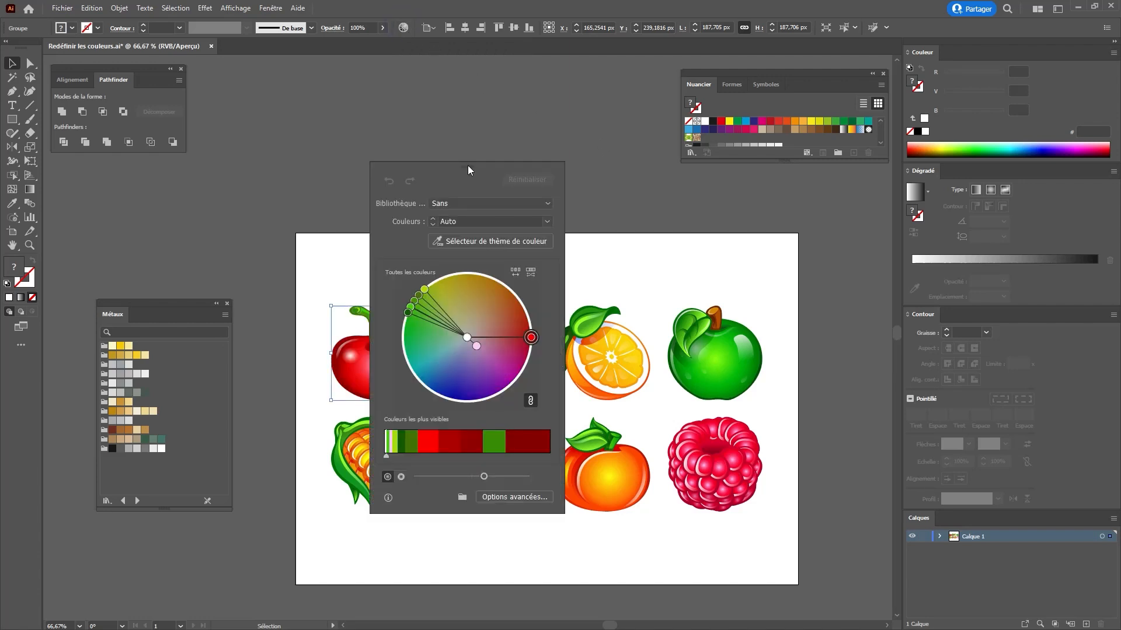
drag(467, 170, 466, 171)
drag(687, 172, 715, 197)
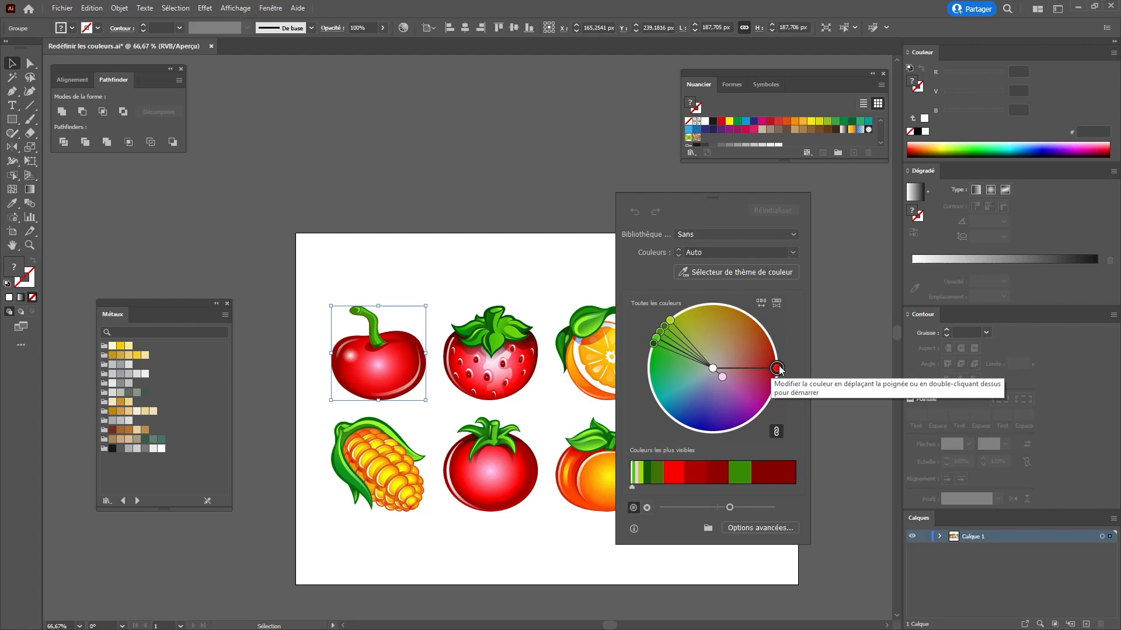
- Rotate the cherry's linked harmony colours on the wheel toward pink, and reset them to the original colours
mouse_move(782, 372)
mouse_down()
mouse_move(769, 401)
mouse_move(722, 435)
mouse_move(726, 379)
mouse_move(771, 331)
mouse_move(739, 312)
mouse_move(768, 386)
mouse_up()
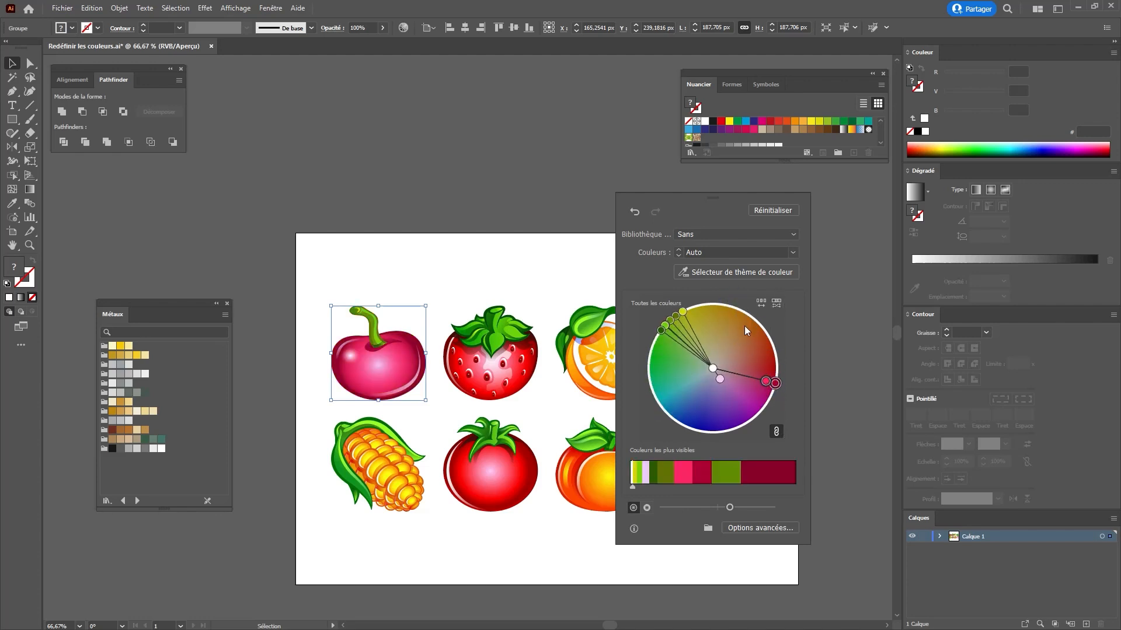
click(774, 211)
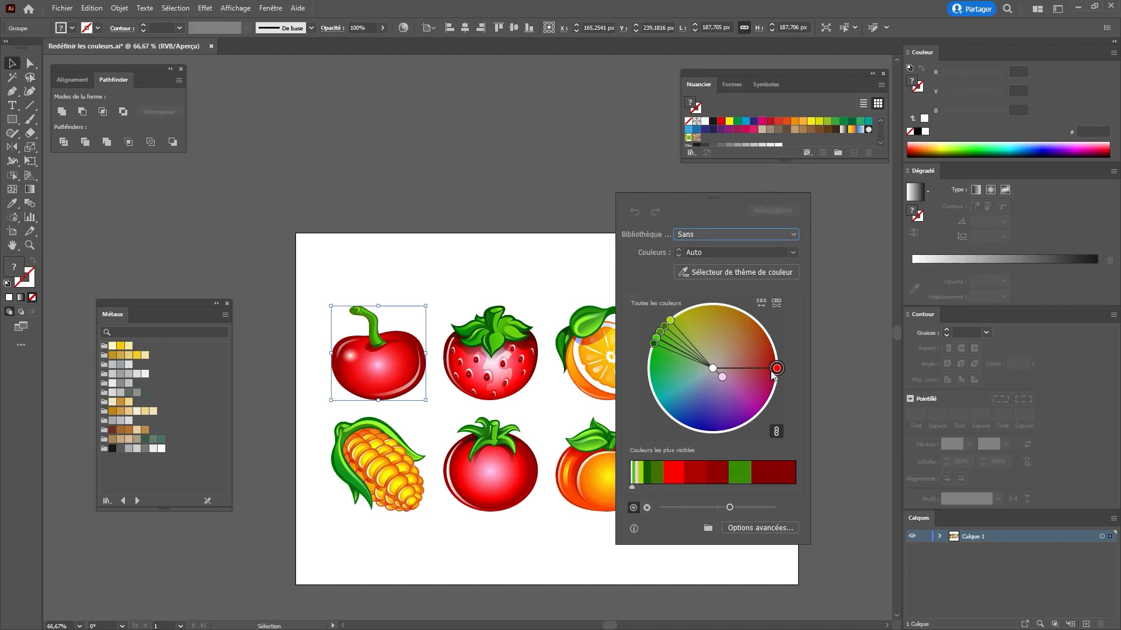
- Unlink the harmony colours, move individual red, green, yellow-green and pale pink handles on the wheel, and reset the cherry's colours
click(778, 435)
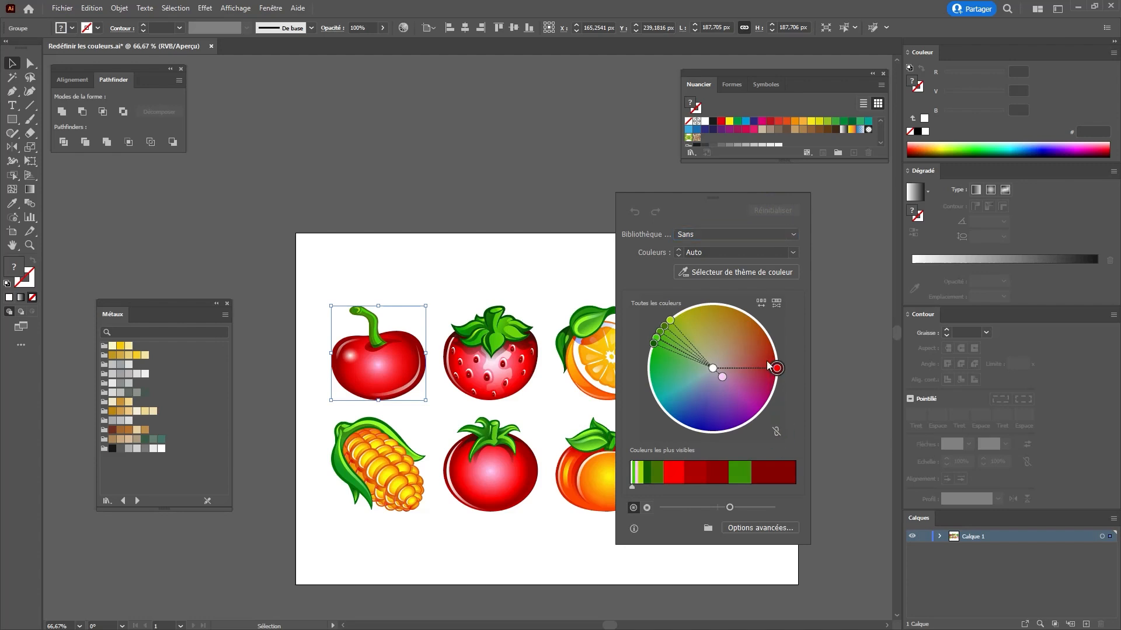
drag(776, 368, 755, 406)
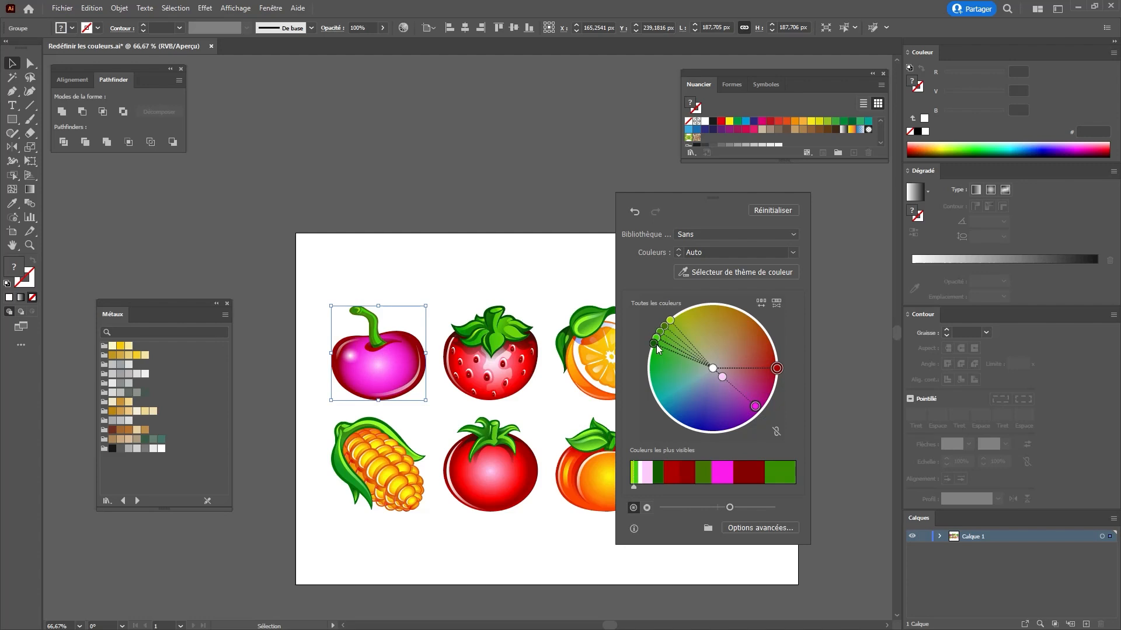
drag(654, 344, 706, 339)
drag(777, 369, 740, 330)
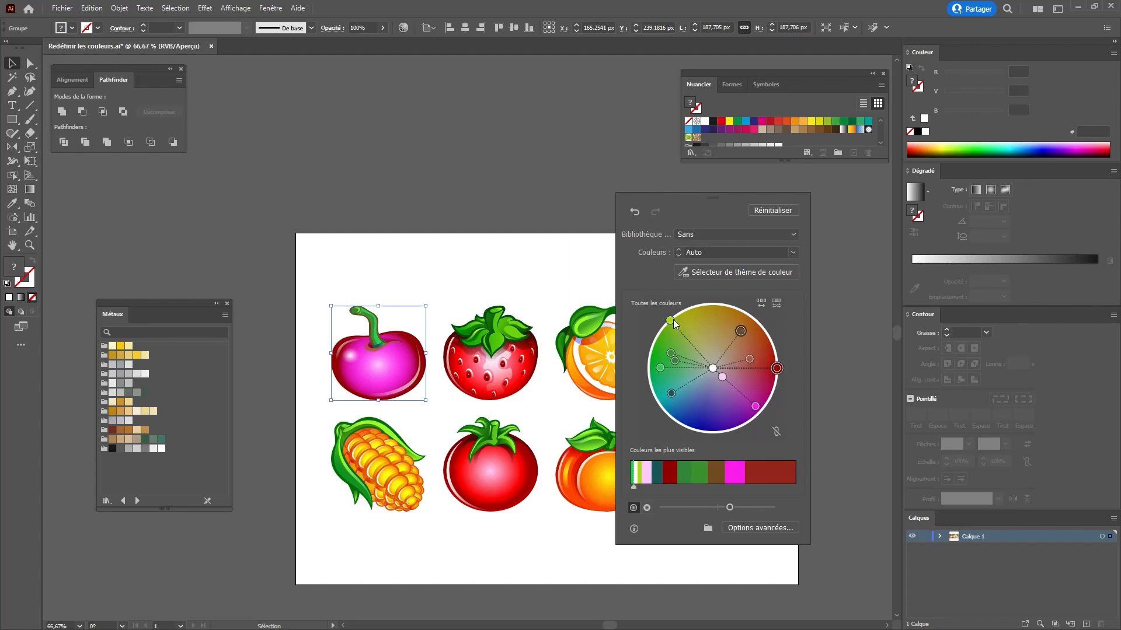
drag(670, 321, 710, 322)
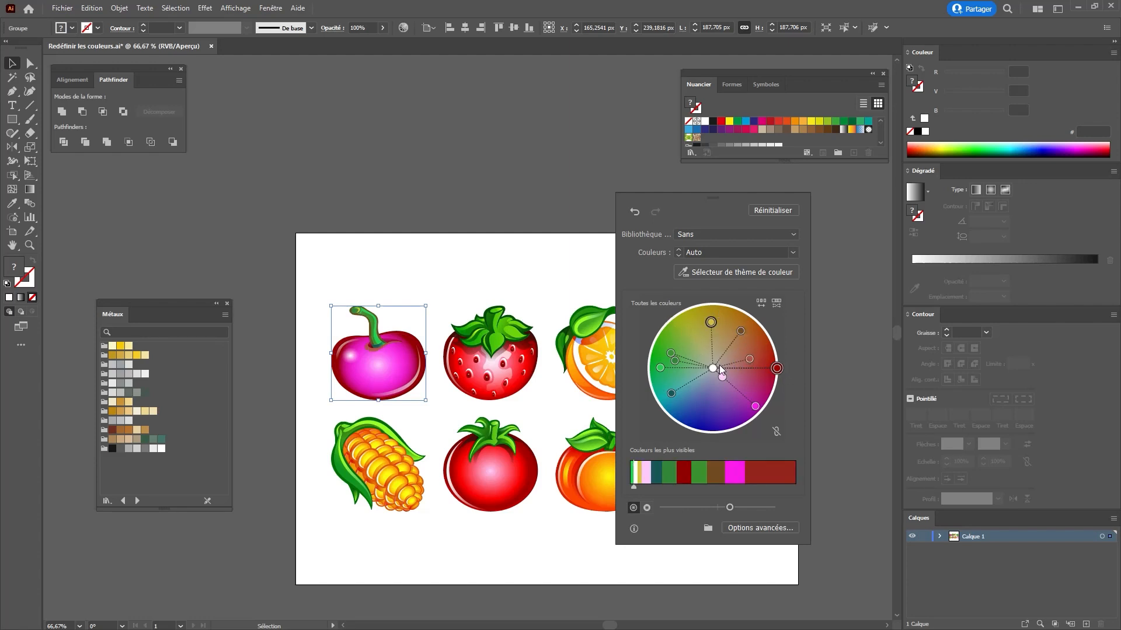
mouse_move(722, 377)
mouse_down()
mouse_move(709, 416)
mouse_move(716, 384)
mouse_up()
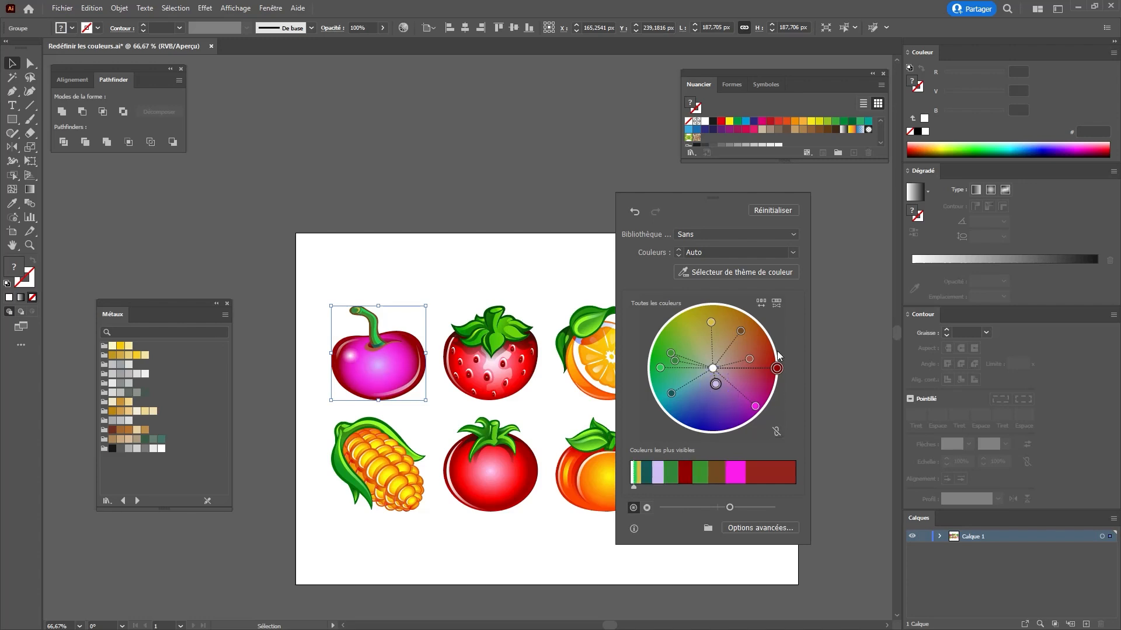
click(780, 214)
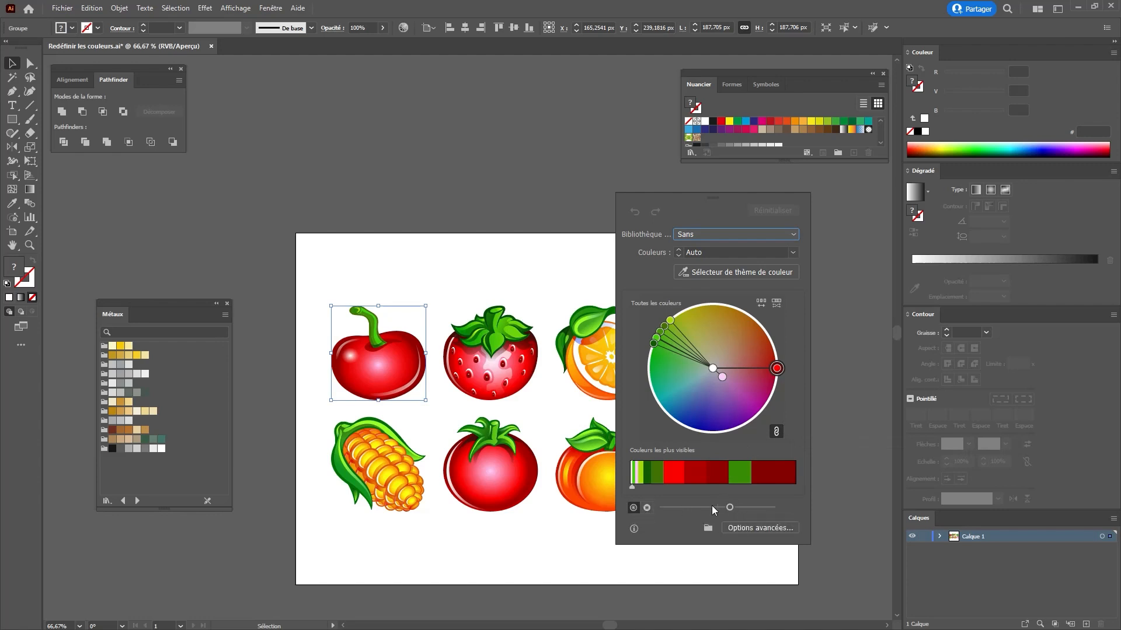
- Adjust the cherry's overall brightness and saturation, and reset it to the original colours
click(632, 507)
drag(731, 507, 760, 508)
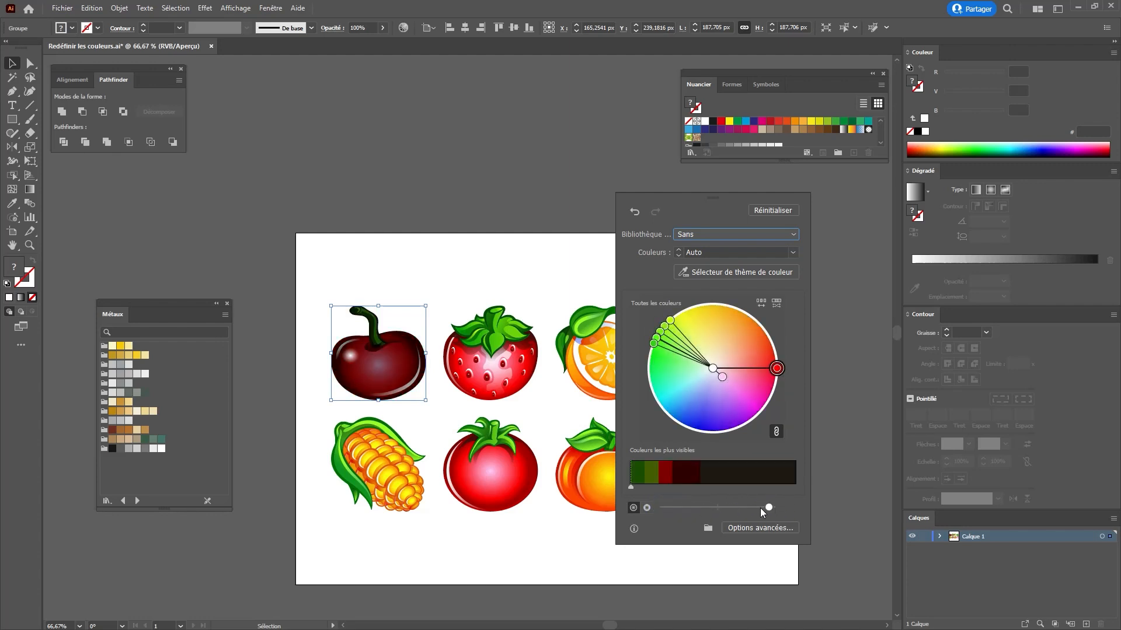
click(647, 508)
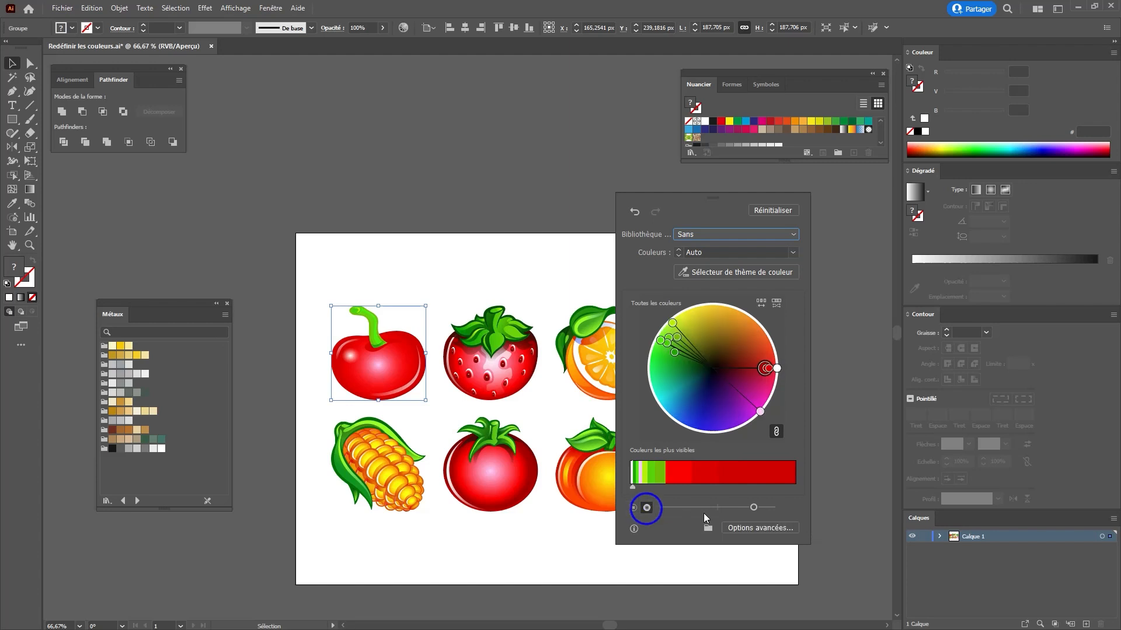
drag(753, 507, 688, 511)
click(633, 508)
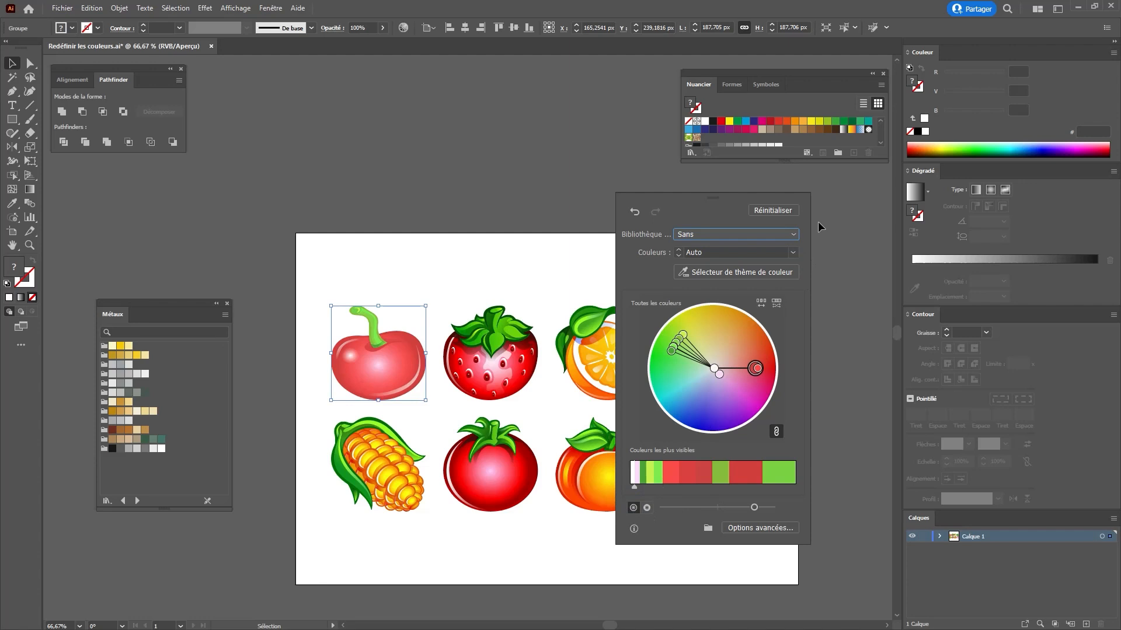
click(775, 212)
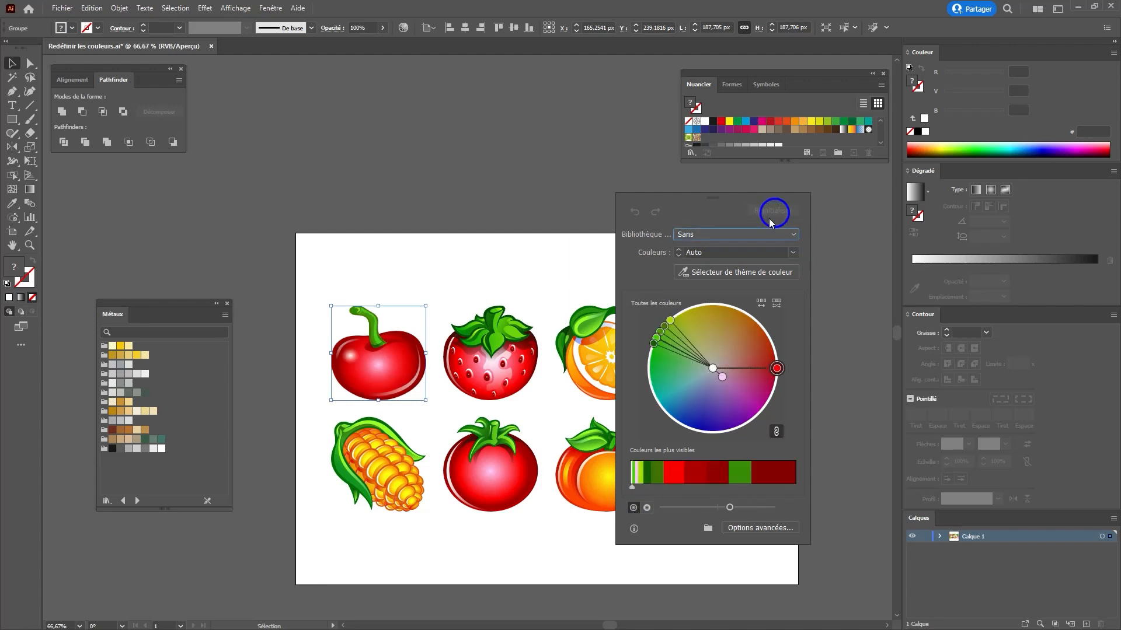
- Randomly change the order of the cherry's colours repeatedly to try different red and green distributions
click(761, 303)
click(761, 303)
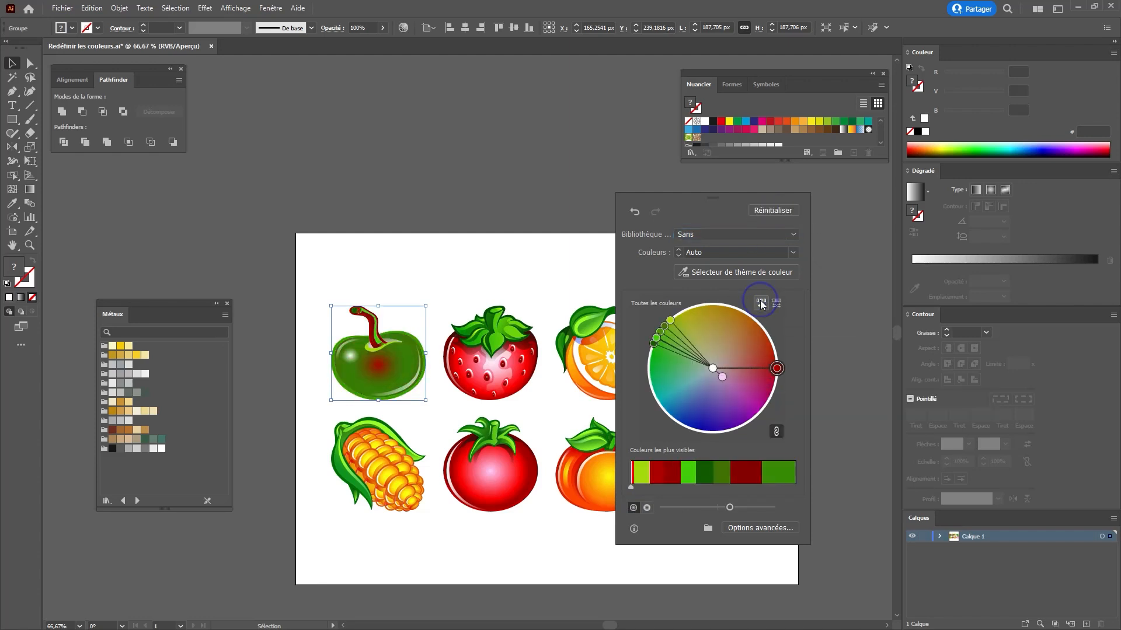
click(761, 302)
click(761, 302)
click(760, 302)
click(761, 302)
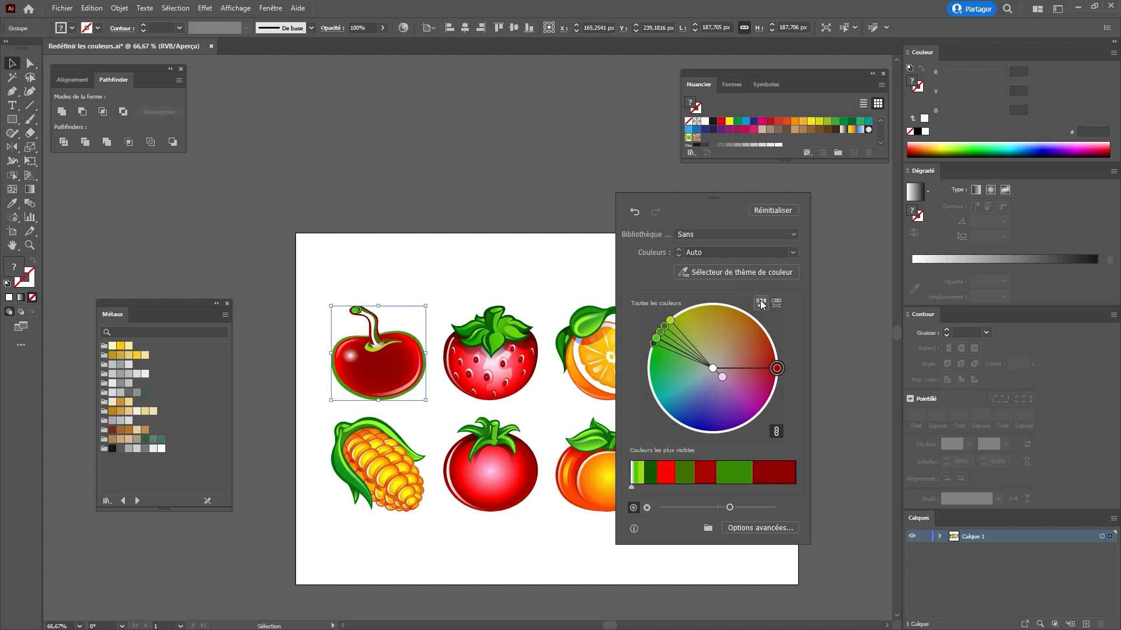
click(760, 303)
click(761, 303)
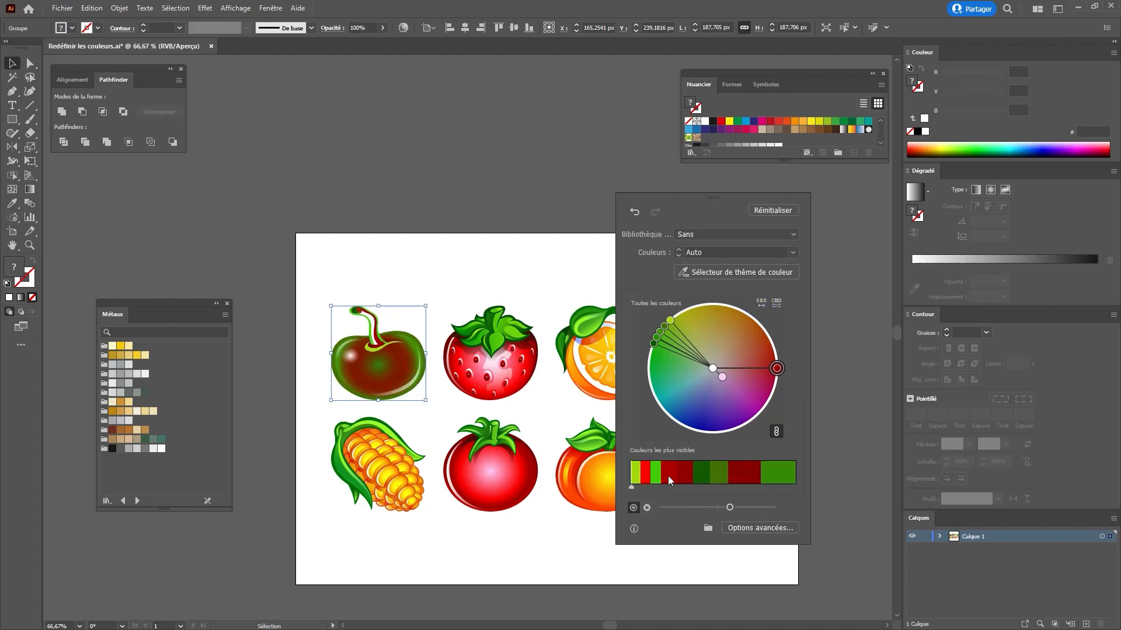
click(761, 302)
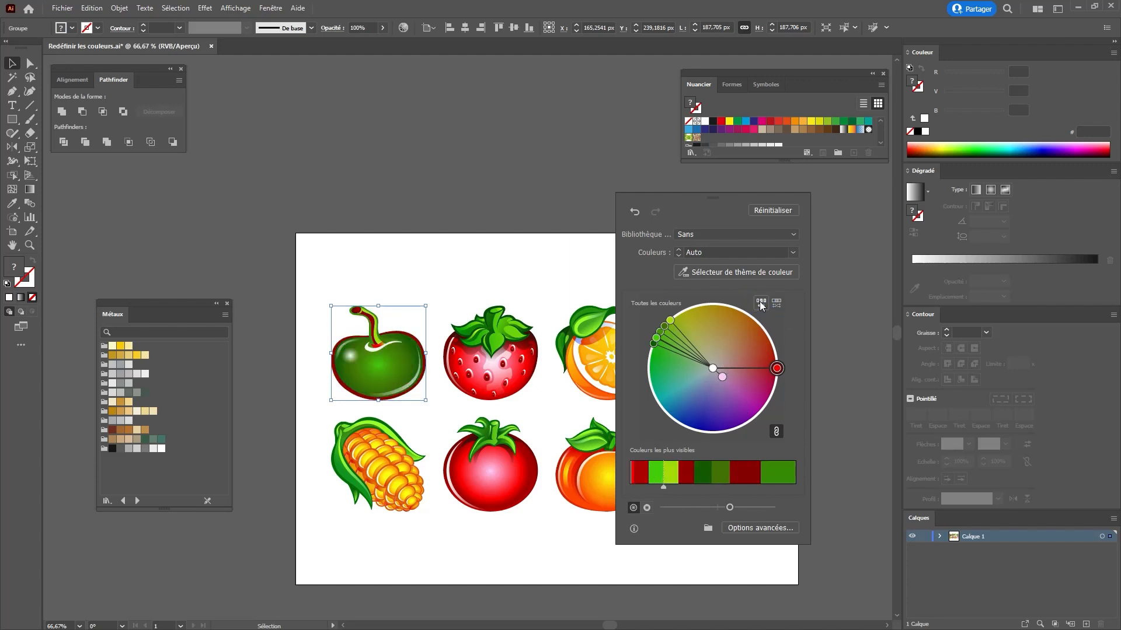
click(760, 303)
click(760, 302)
click(760, 303)
click(761, 303)
click(760, 303)
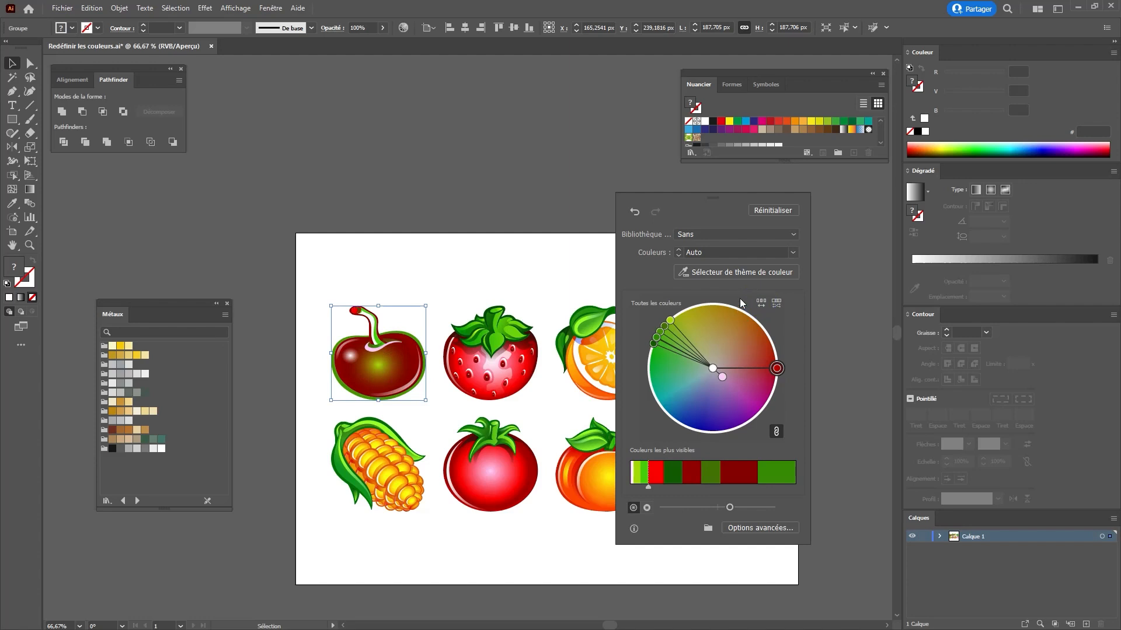
- Randomly change the saturation and brightness of the cherry's colours repeatedly to try different variations
click(778, 303)
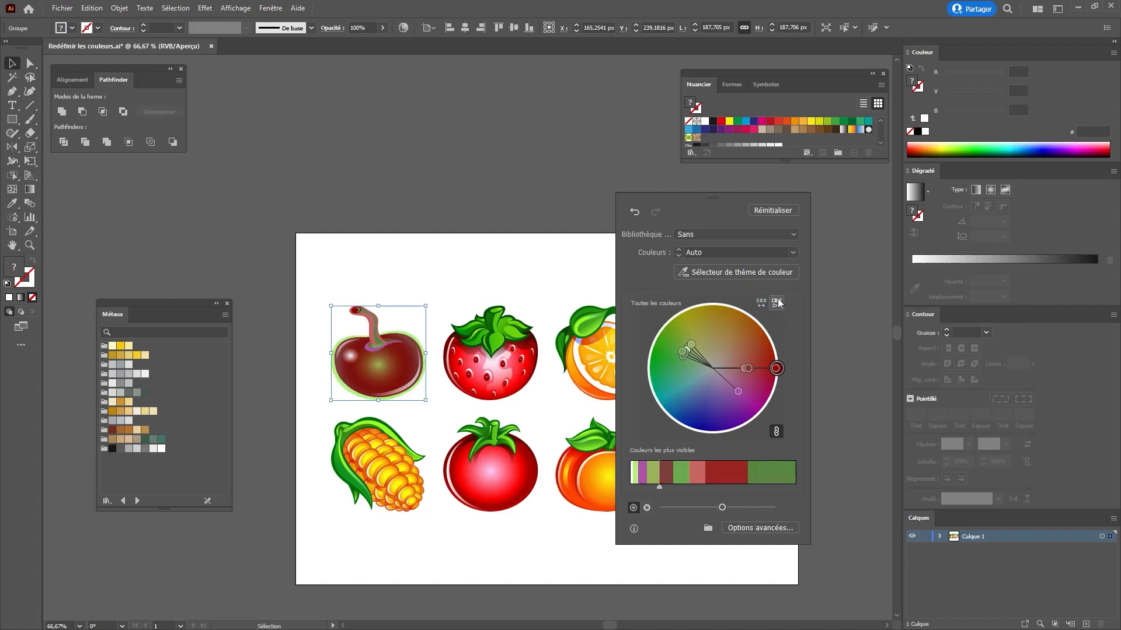
click(778, 302)
click(778, 302)
click(778, 302)
click(778, 302)
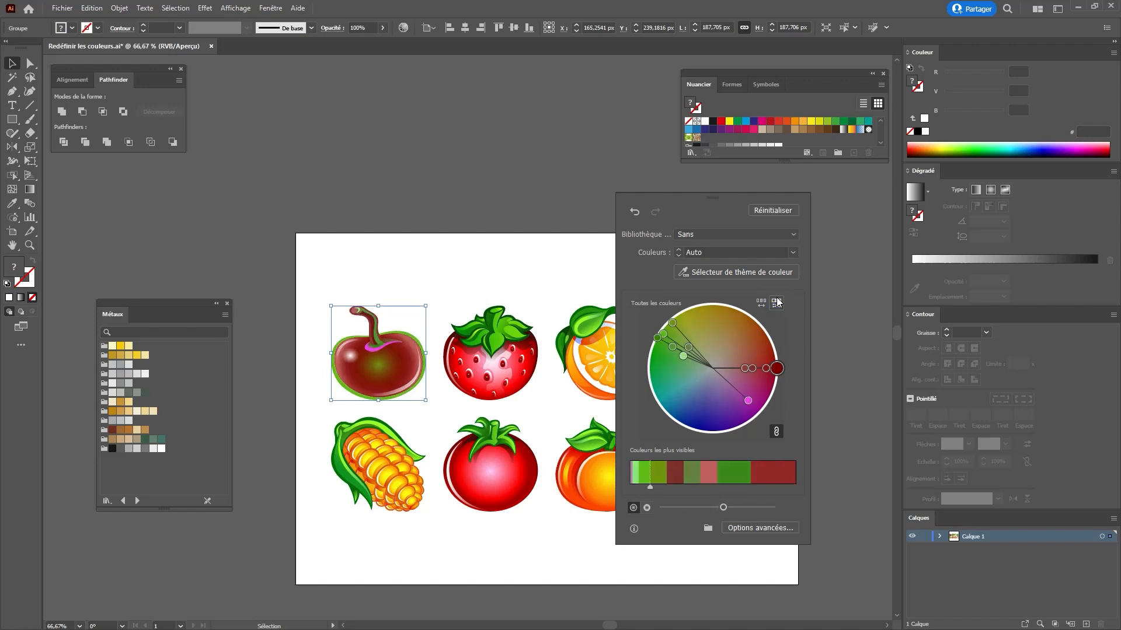
click(778, 302)
click(778, 301)
click(777, 302)
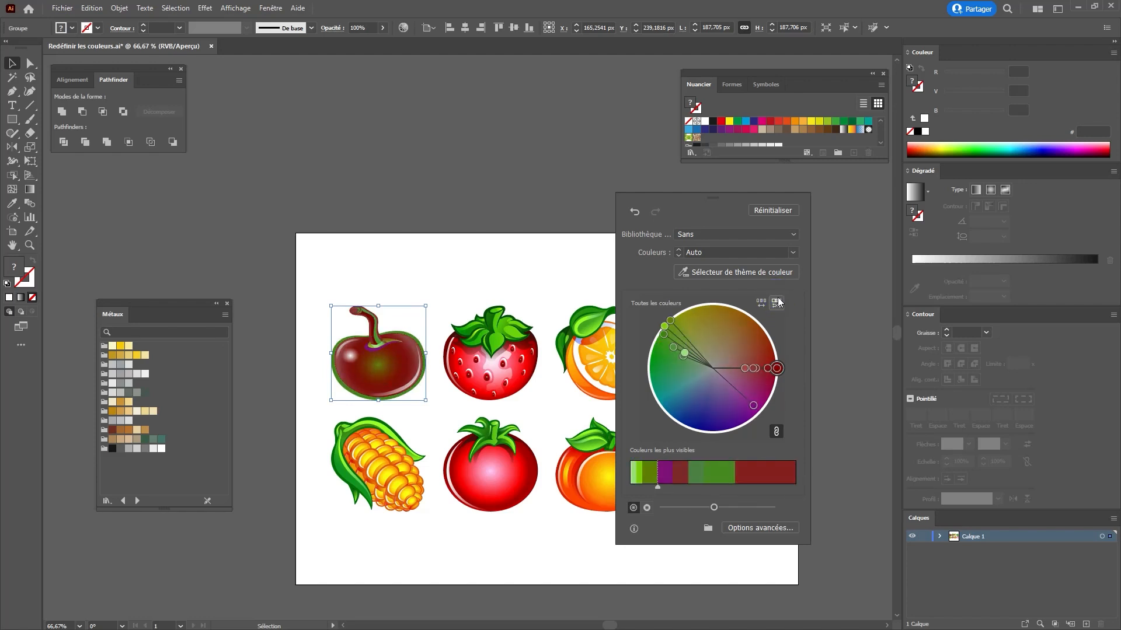
click(778, 302)
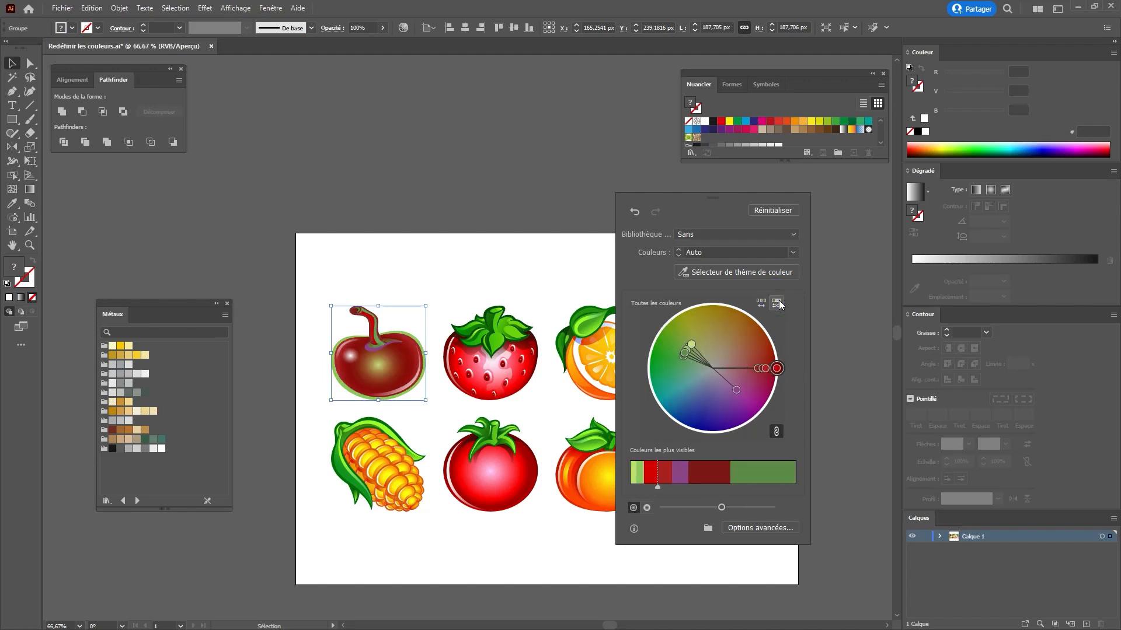
click(778, 302)
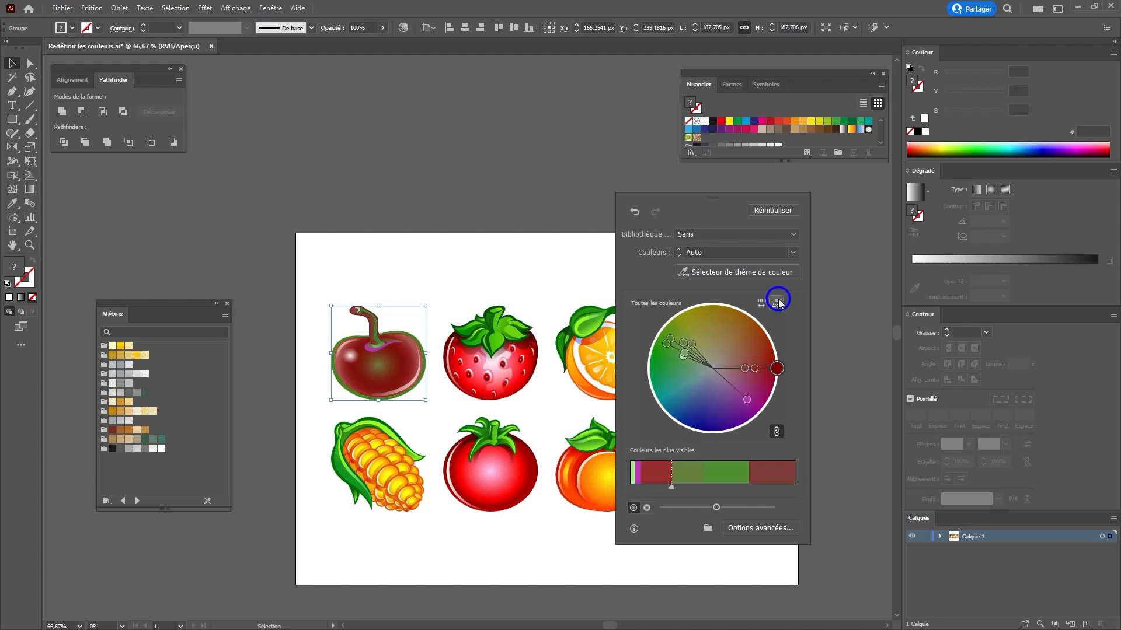
- Try combining random colour order with random saturation and brightness on the cherry, and reset the original colours
click(761, 304)
click(761, 303)
click(761, 303)
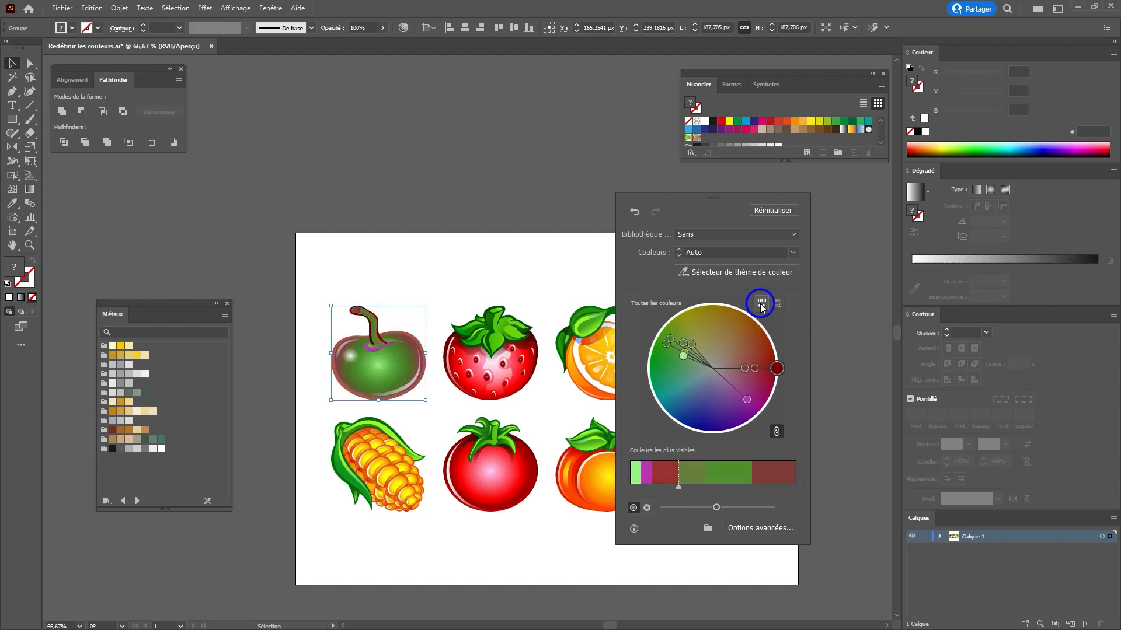
click(761, 303)
click(776, 303)
click(761, 302)
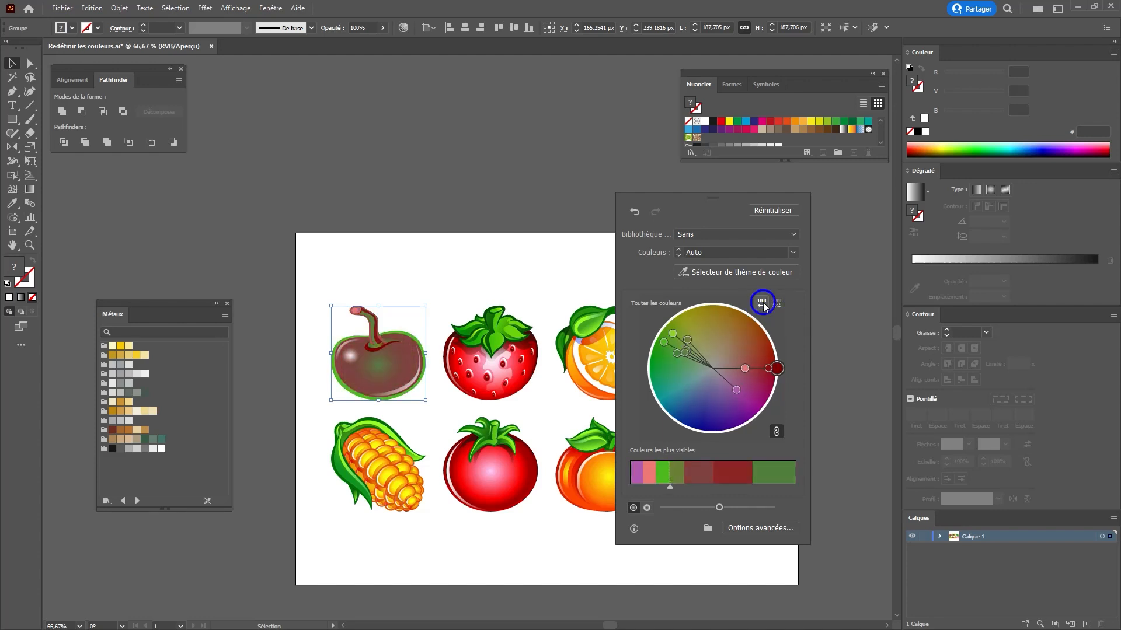
click(773, 211)
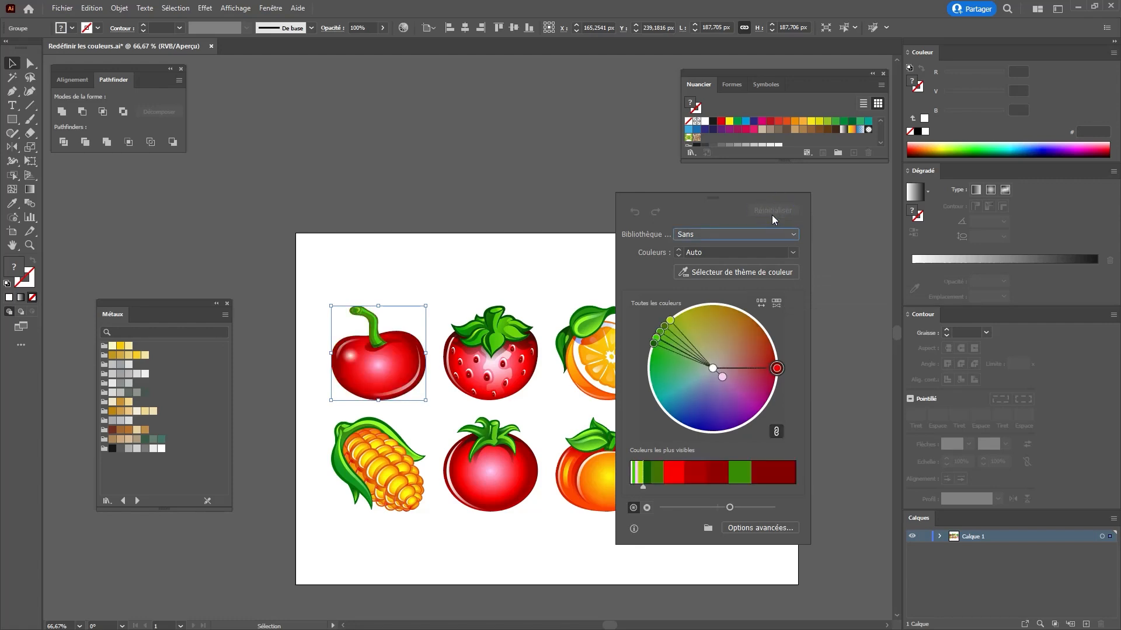
- In the advanced recolor options, replace the first dark red in the cherry's colour list with a bright magenta of hue about 311°
click(761, 527)
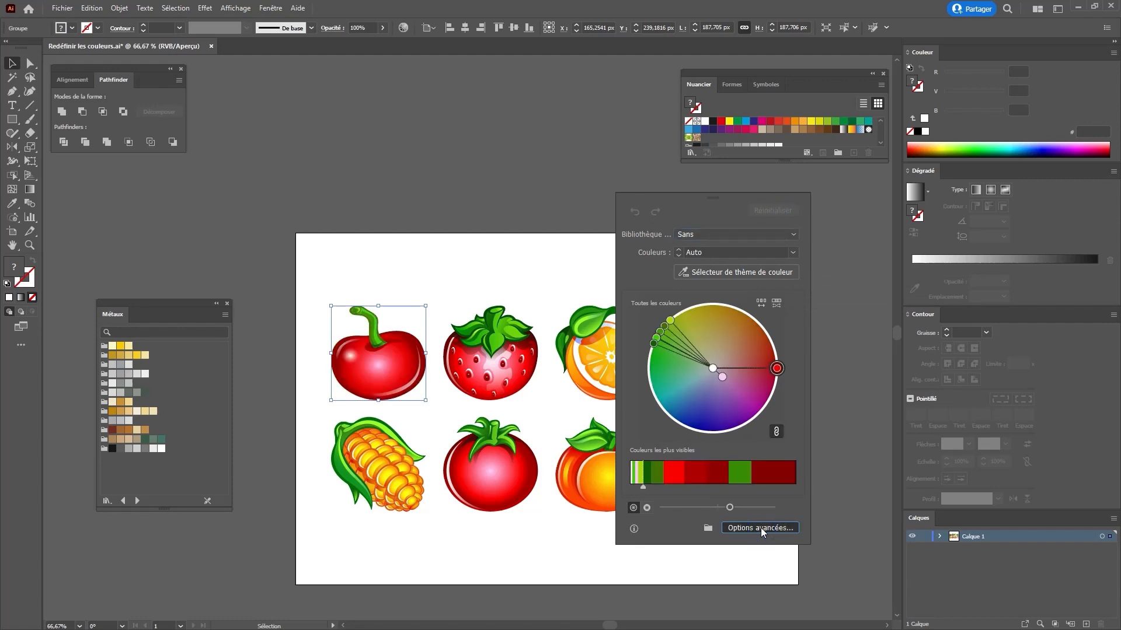
drag(674, 175, 802, 193)
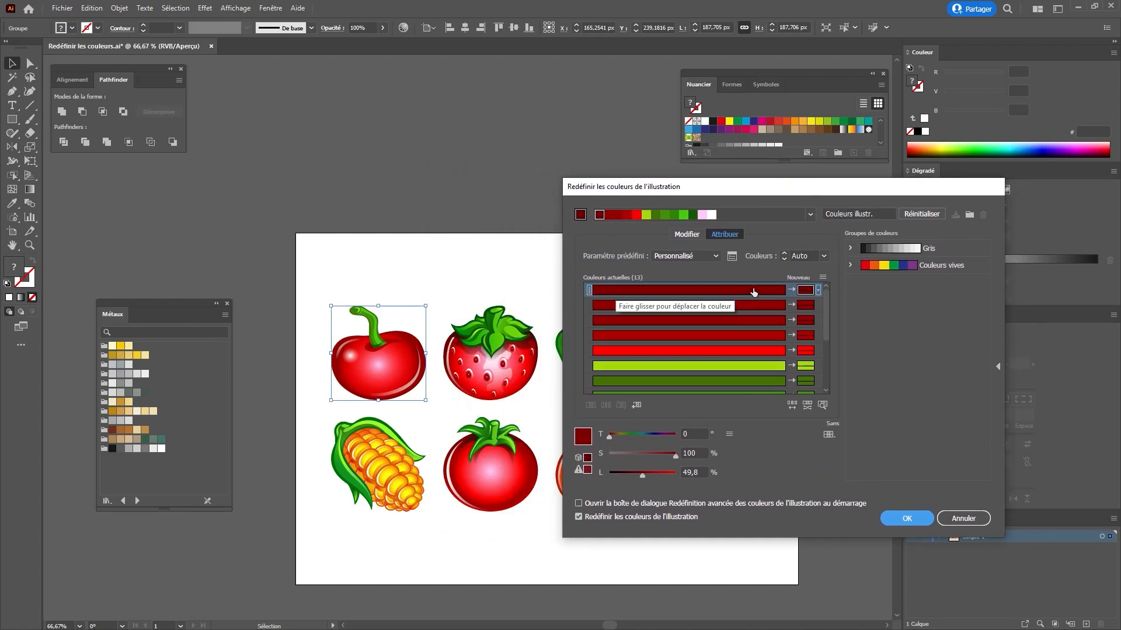
click(808, 290)
click(806, 291)
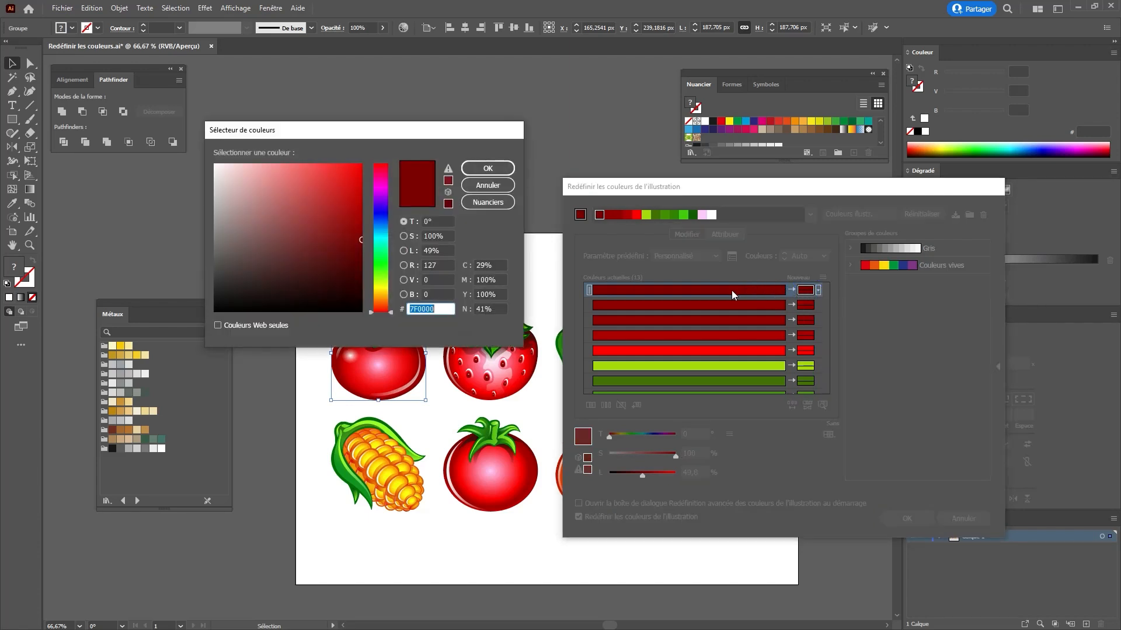
click(376, 183)
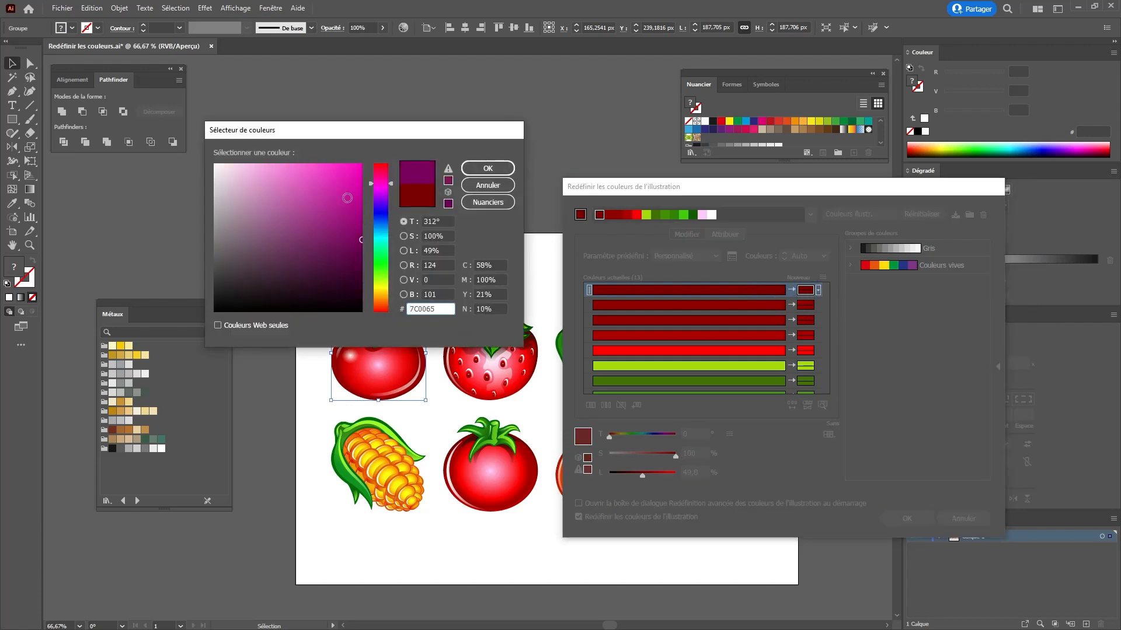
click(352, 167)
click(480, 169)
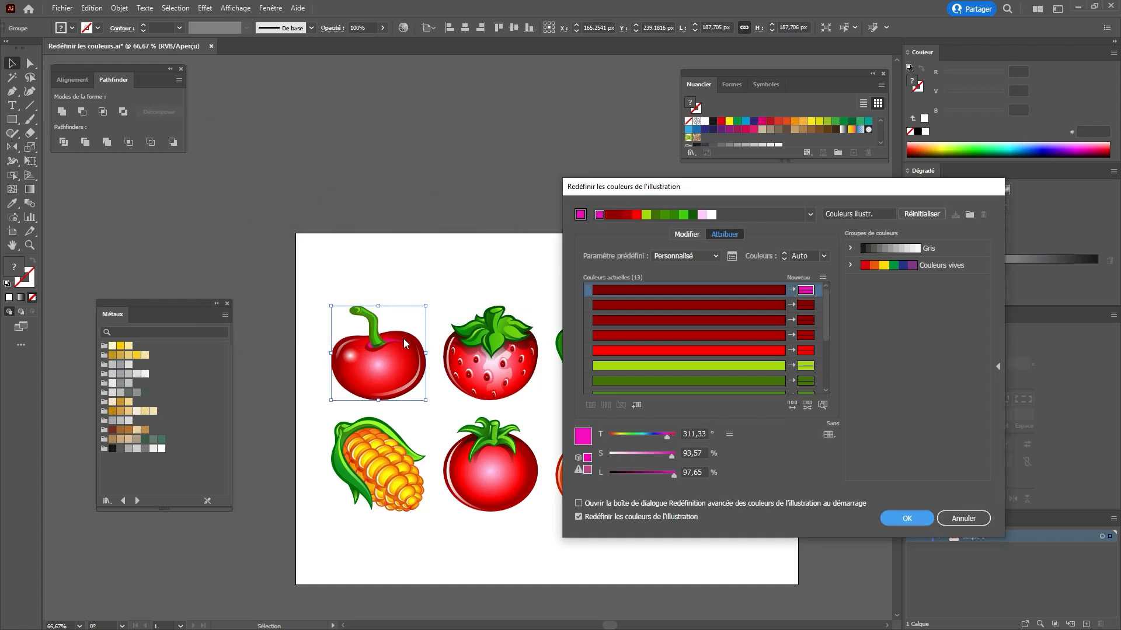
- Replace the yellow-green in the cherry's colour list with blue #001AD8
click(805, 366)
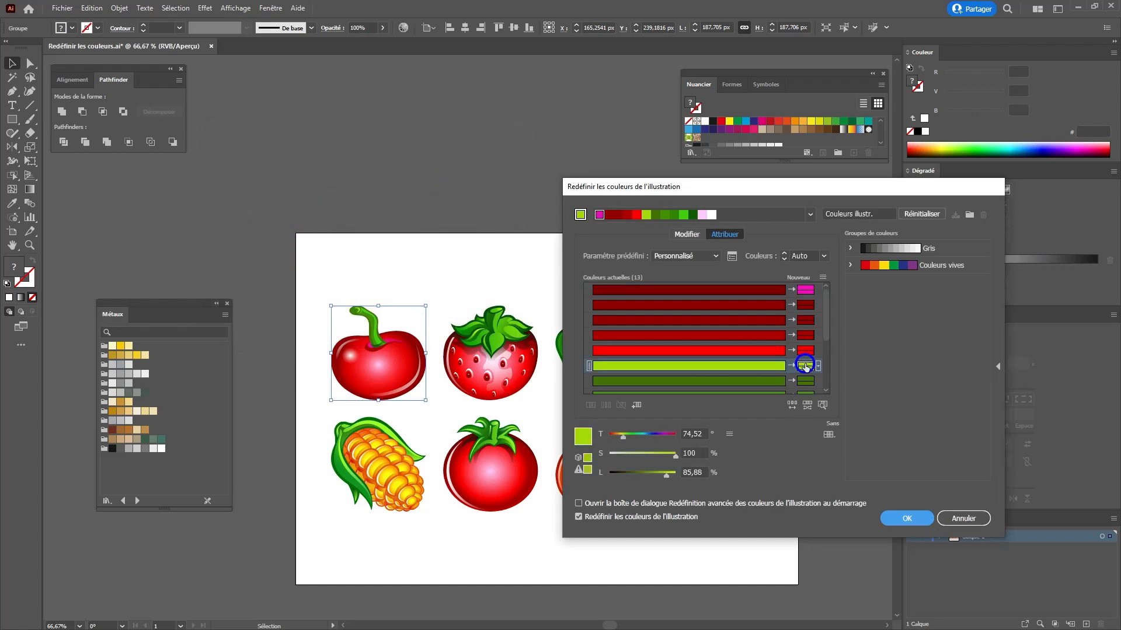
double_click(805, 366)
click(380, 216)
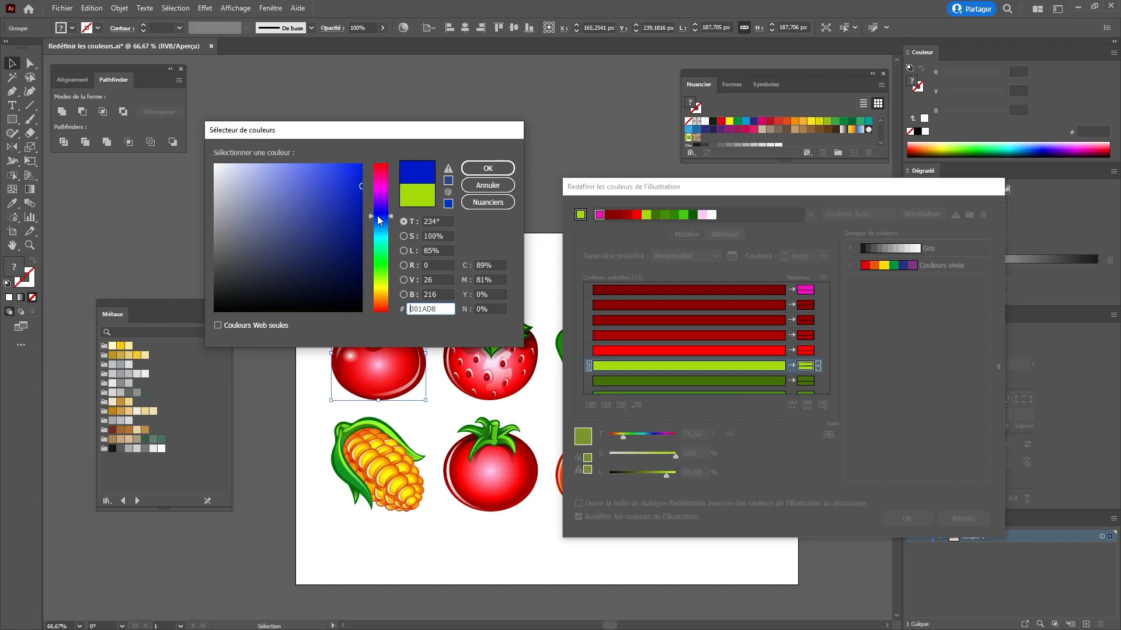
click(474, 170)
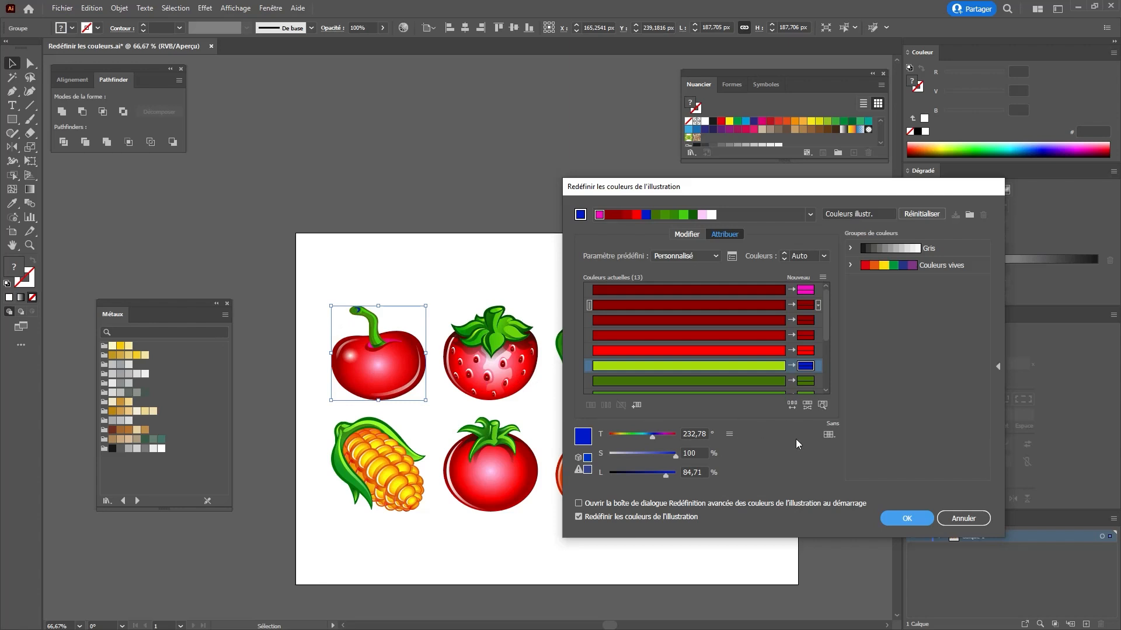
- Try limiting the cherry's recolouring to the Métaux swatch library, reset its original colours and cancel the advanced recolouring
click(829, 434)
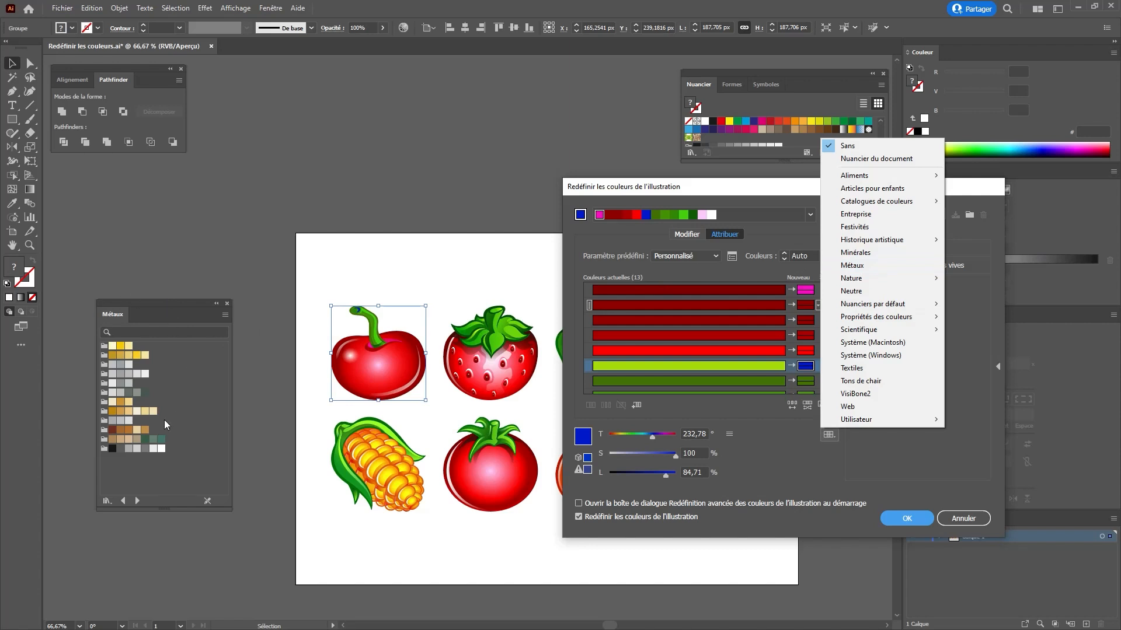
click(869, 267)
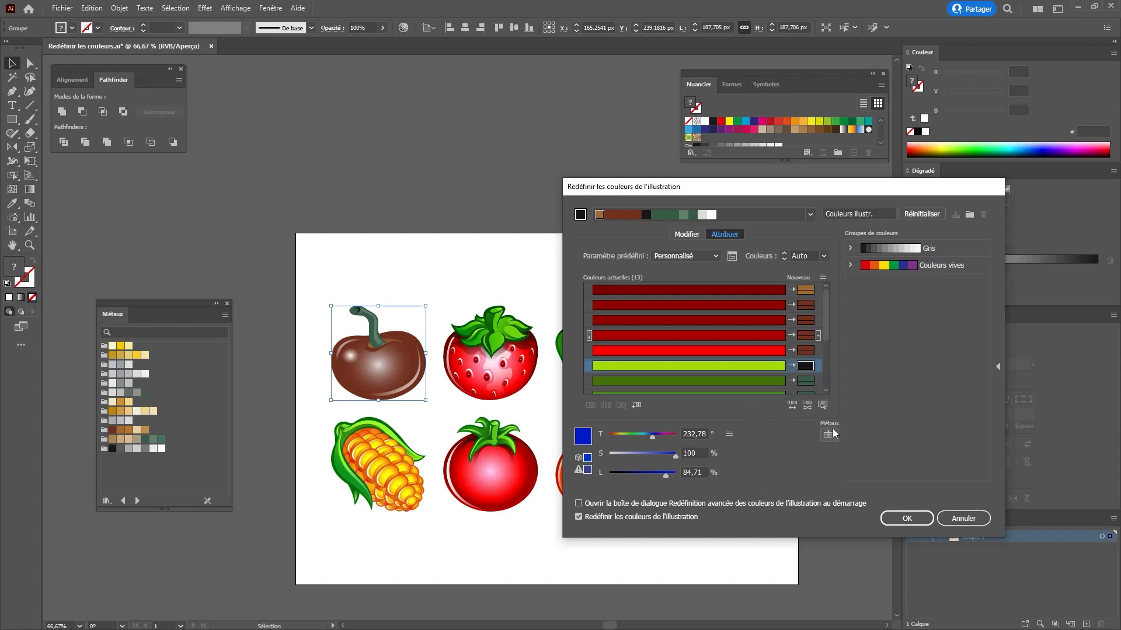
click(927, 215)
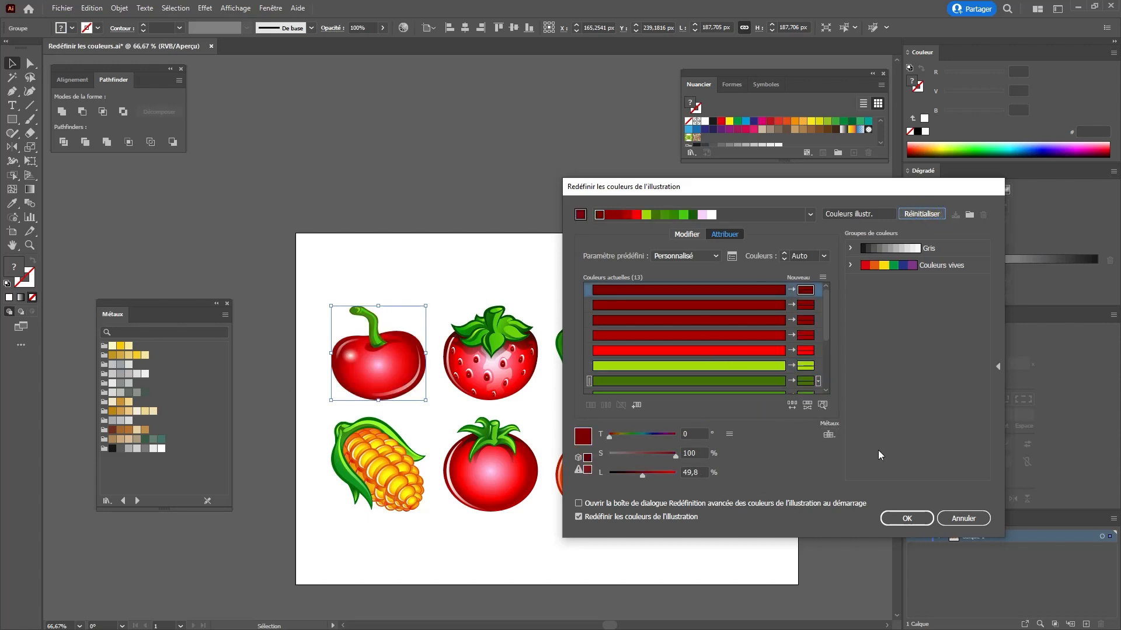
click(960, 520)
- Try recolouring the strawberry with the number of colours limited to 2, and reset its original colours
click(500, 275)
click(493, 356)
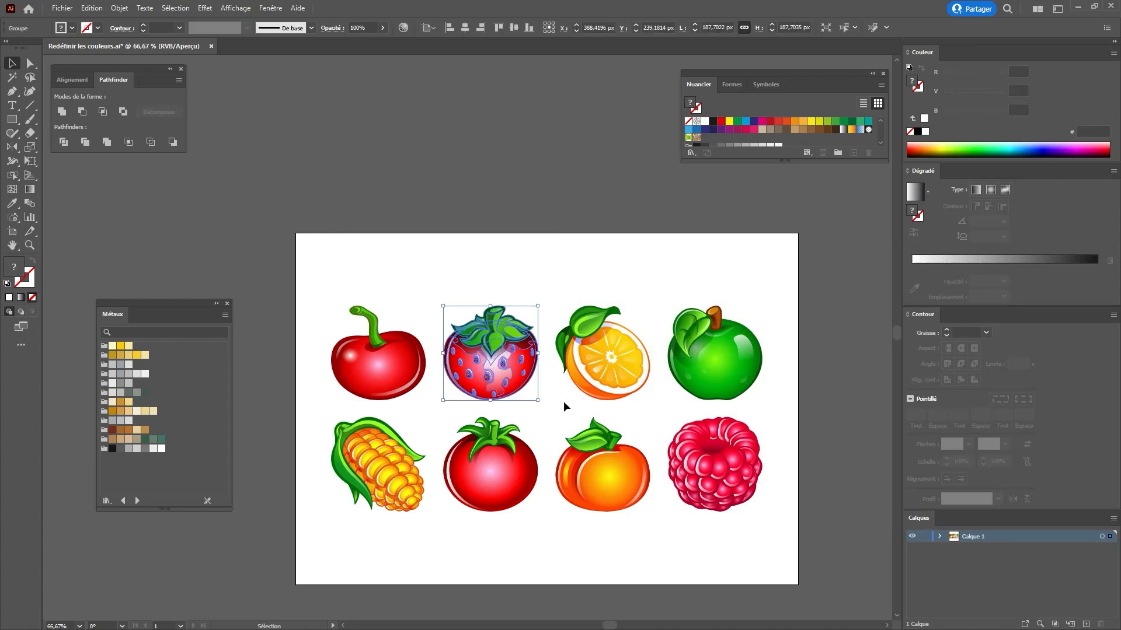
click(403, 28)
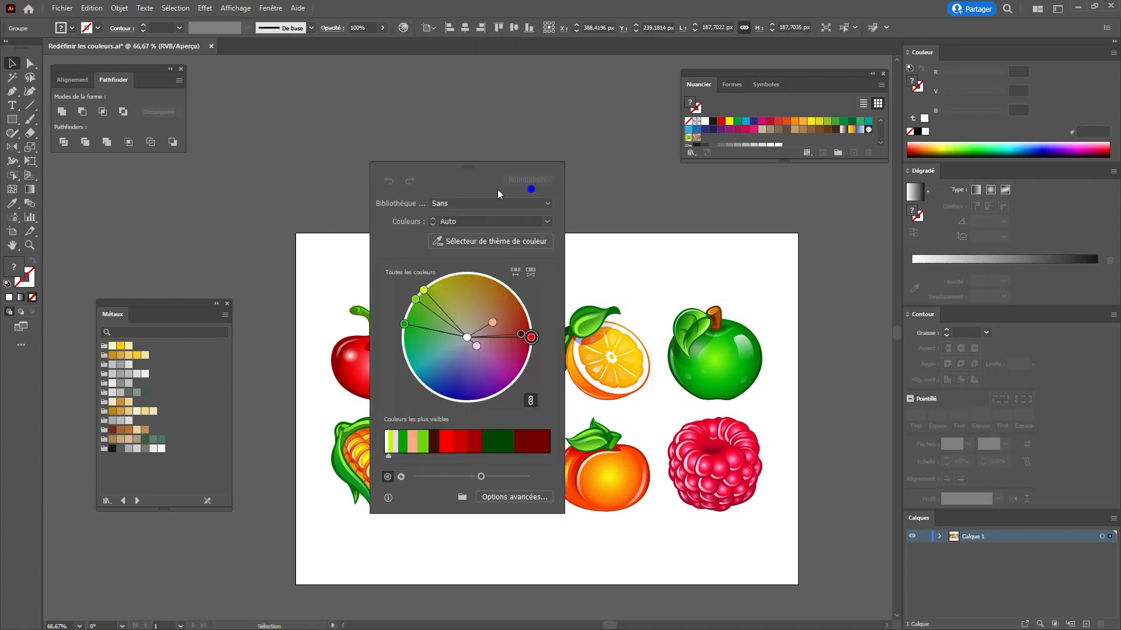
drag(480, 165, 741, 174)
click(776, 229)
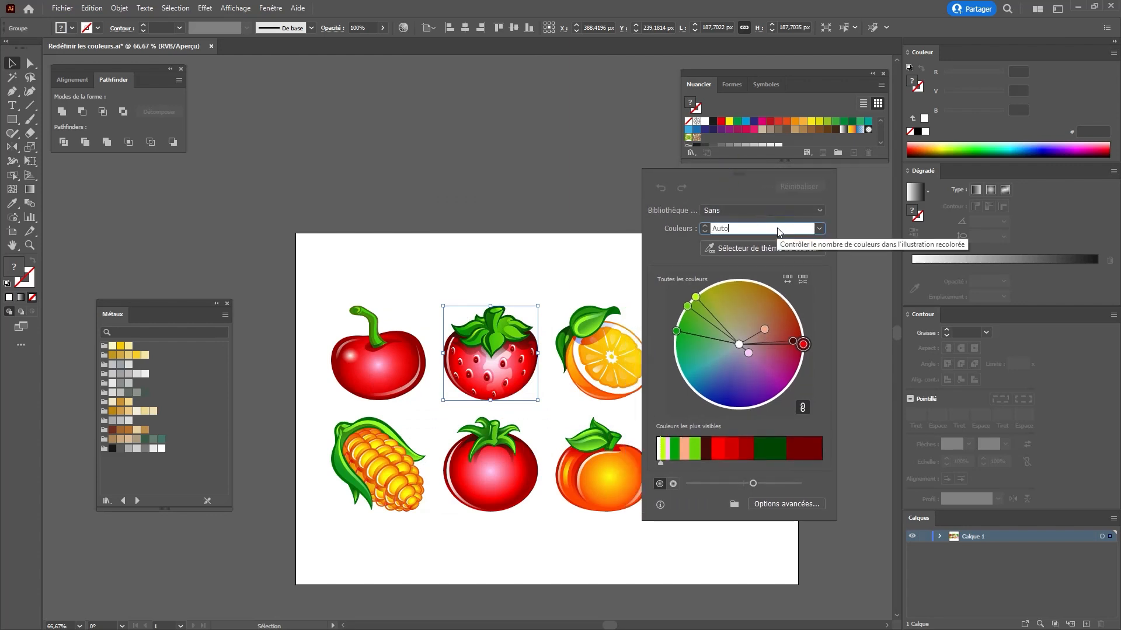
click(819, 229)
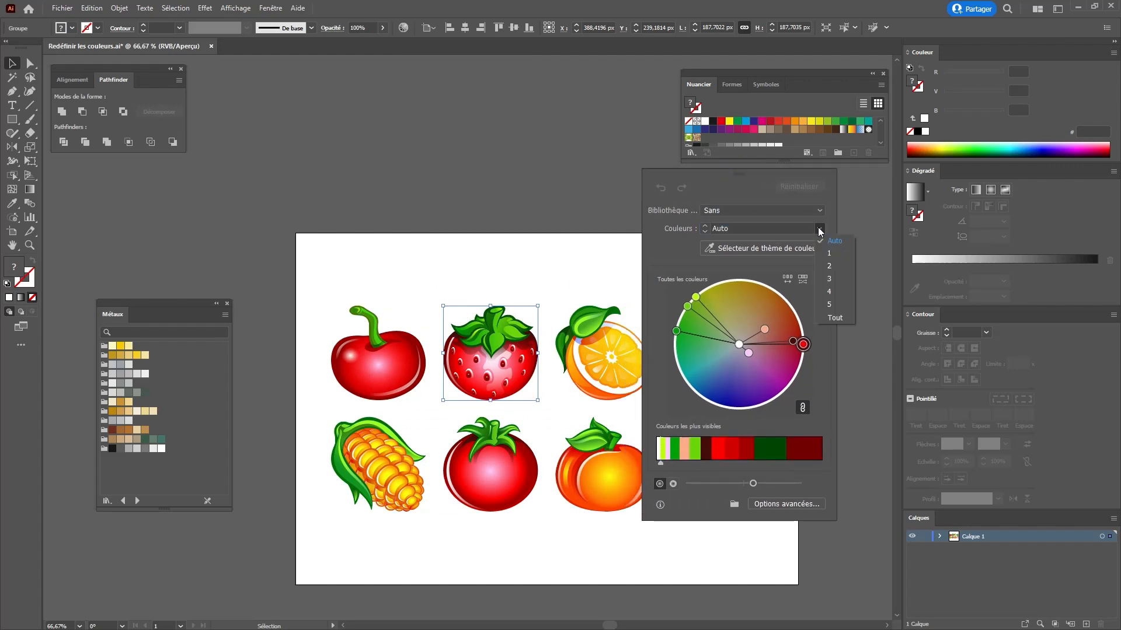
click(835, 266)
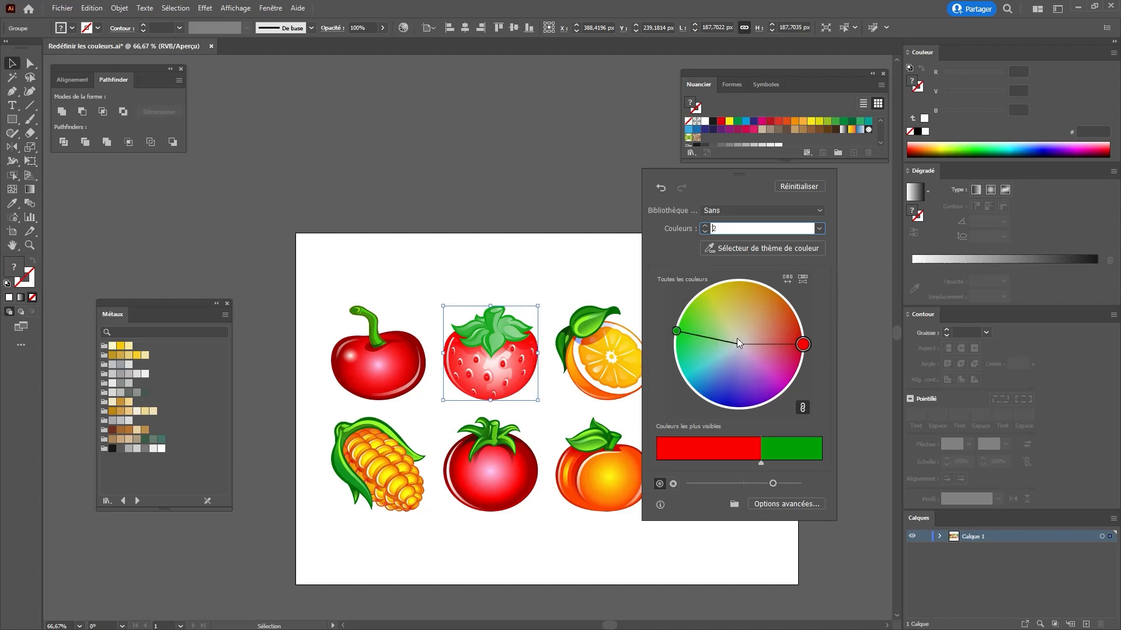
mouse_move(802, 344)
mouse_down()
mouse_move(791, 401)
mouse_move(778, 403)
mouse_move(809, 364)
mouse_move(801, 344)
mouse_up()
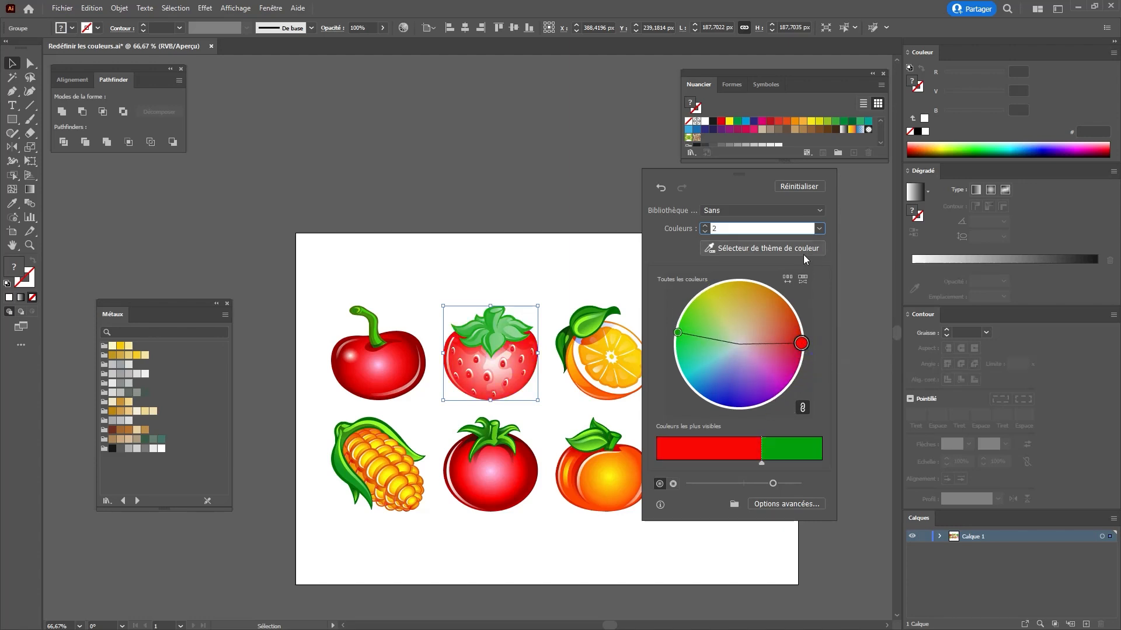
click(801, 187)
- Try limiting the strawberry to 4 colours, shift its linked hues so the red becomes teal, and try 5 colours
click(818, 228)
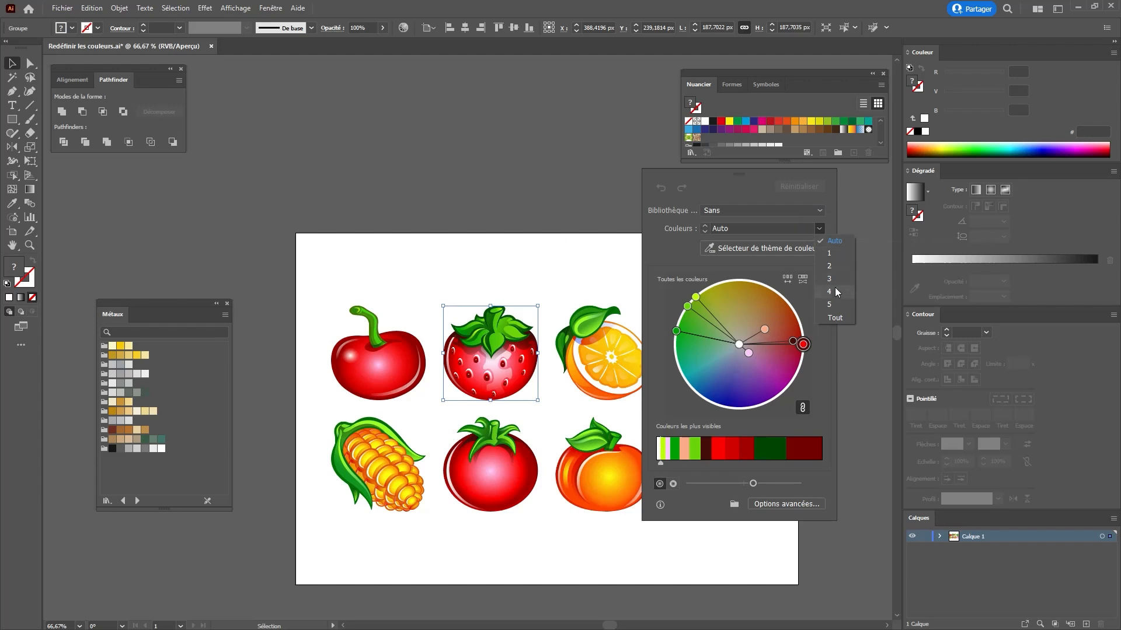
click(833, 291)
drag(802, 345, 674, 361)
click(819, 228)
click(829, 304)
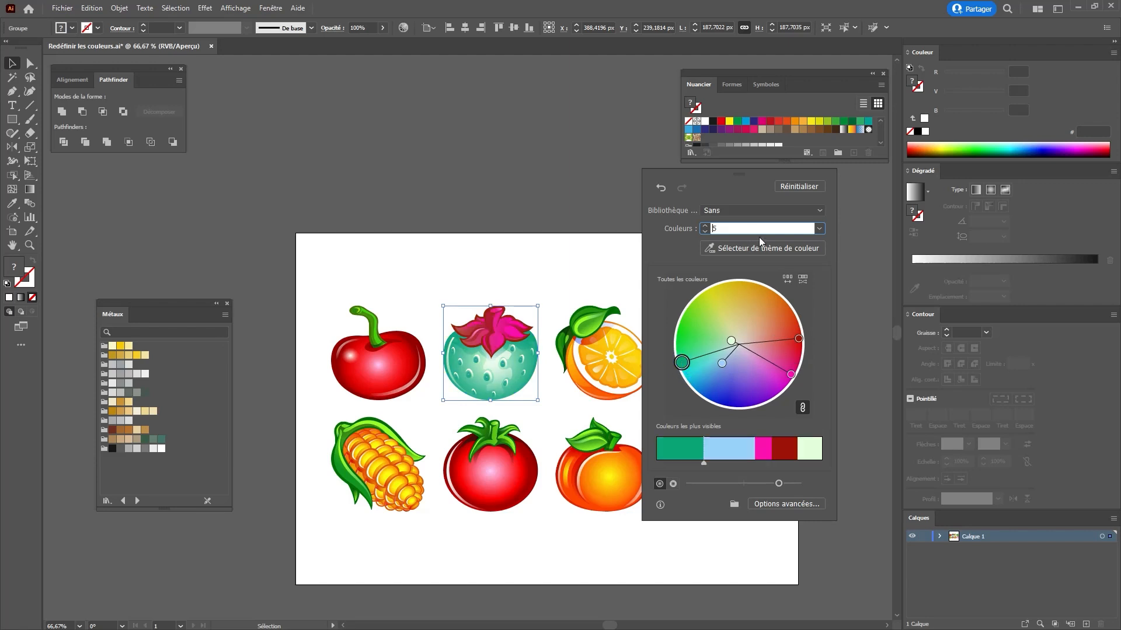
- Try a hue shift on the strawberry with the number of colours set to Tout, reset it and leave the recolouring
click(819, 228)
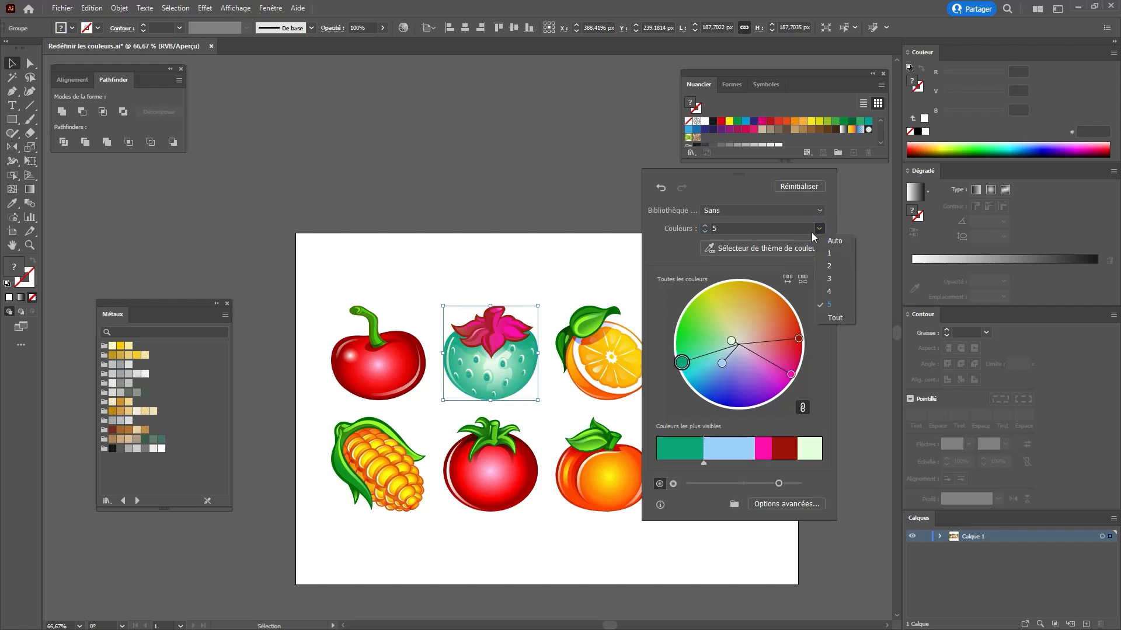
click(826, 317)
drag(803, 344, 789, 382)
key(ctrl+z)
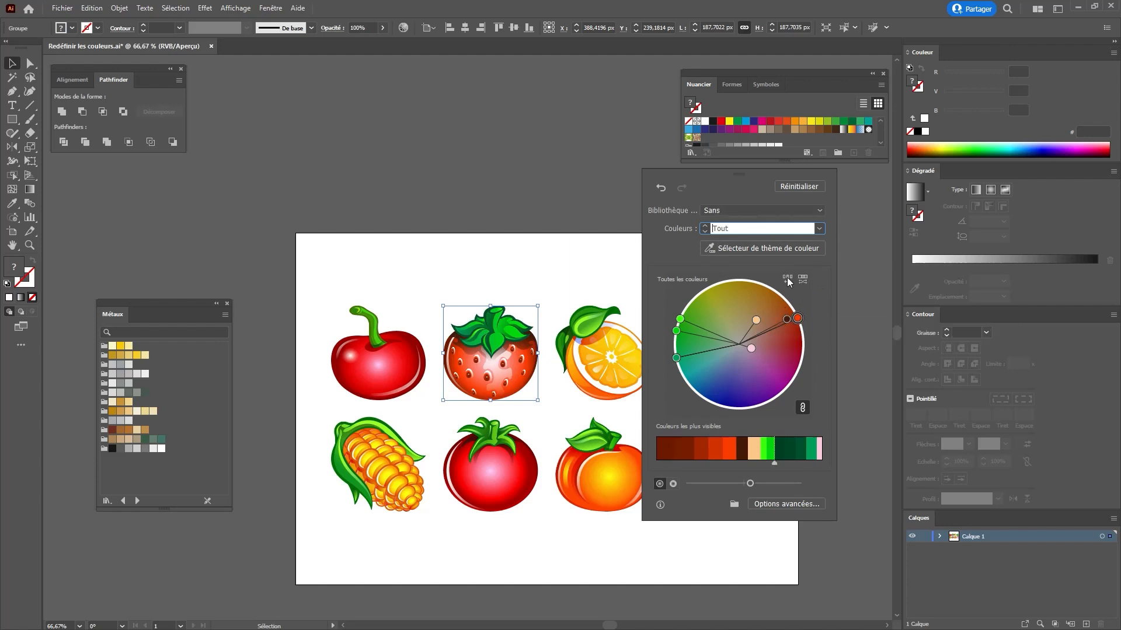
click(801, 186)
key(Escape)
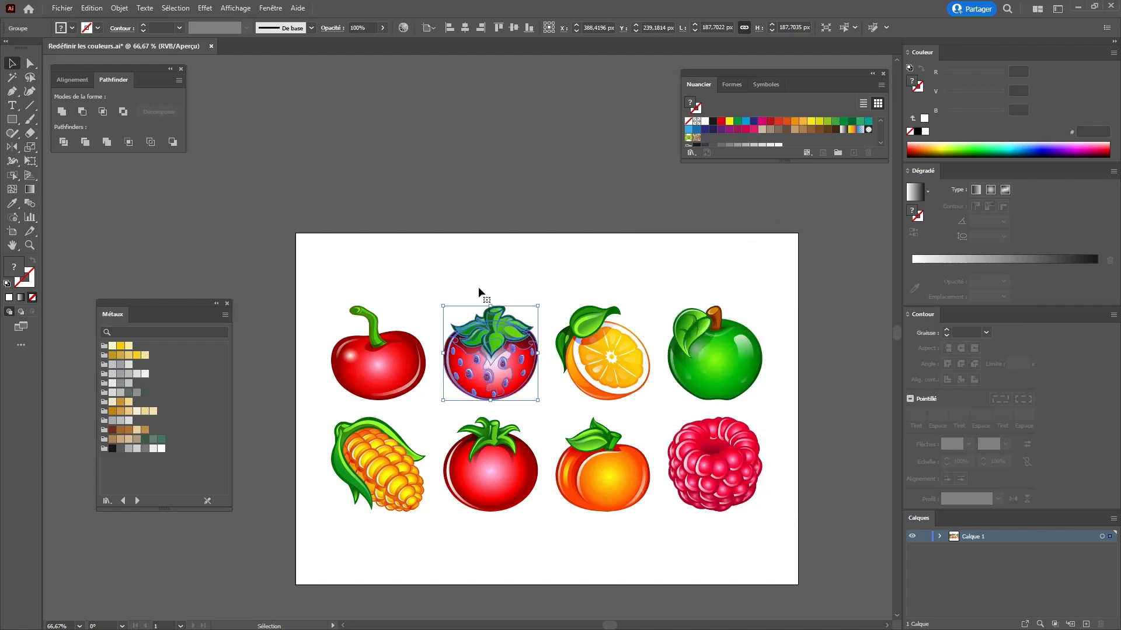
- Select all eight fruits and vegetables and shift their linked hues on the recolour wheel to yellow cherries with dark blue leaves
click(379, 284)
click(399, 340)
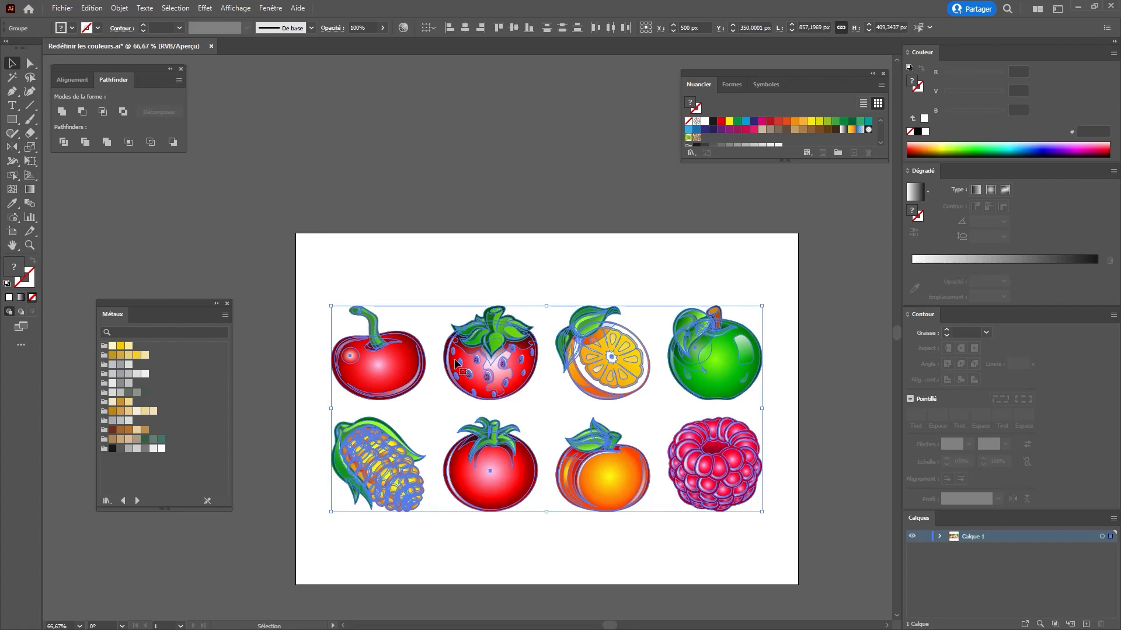
click(405, 31)
drag(499, 174, 818, 193)
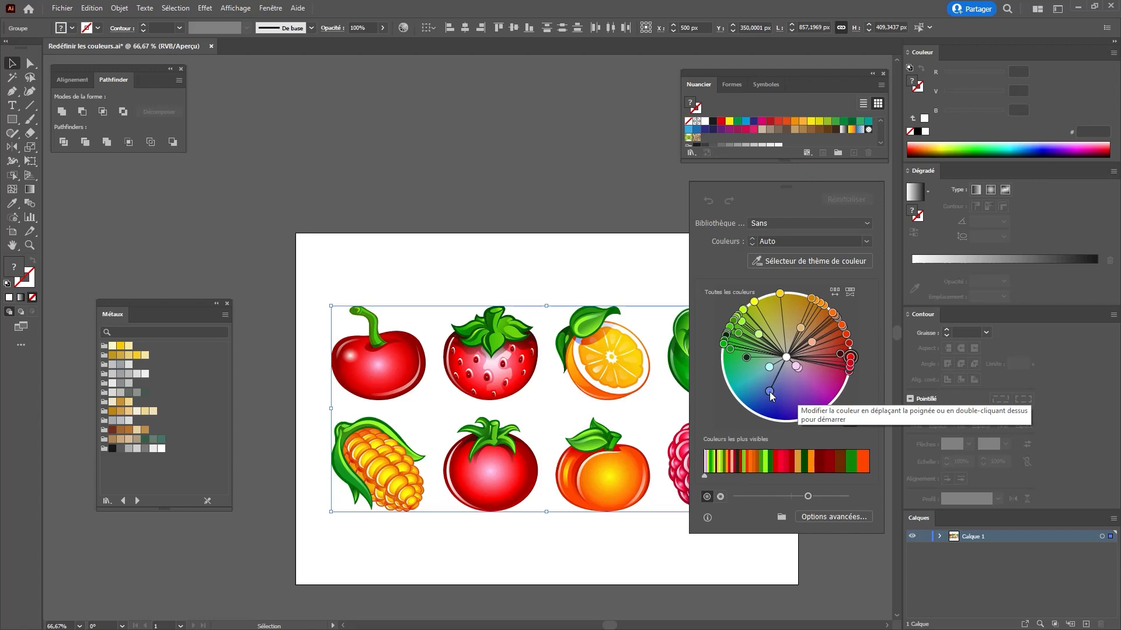
drag(770, 396, 835, 371)
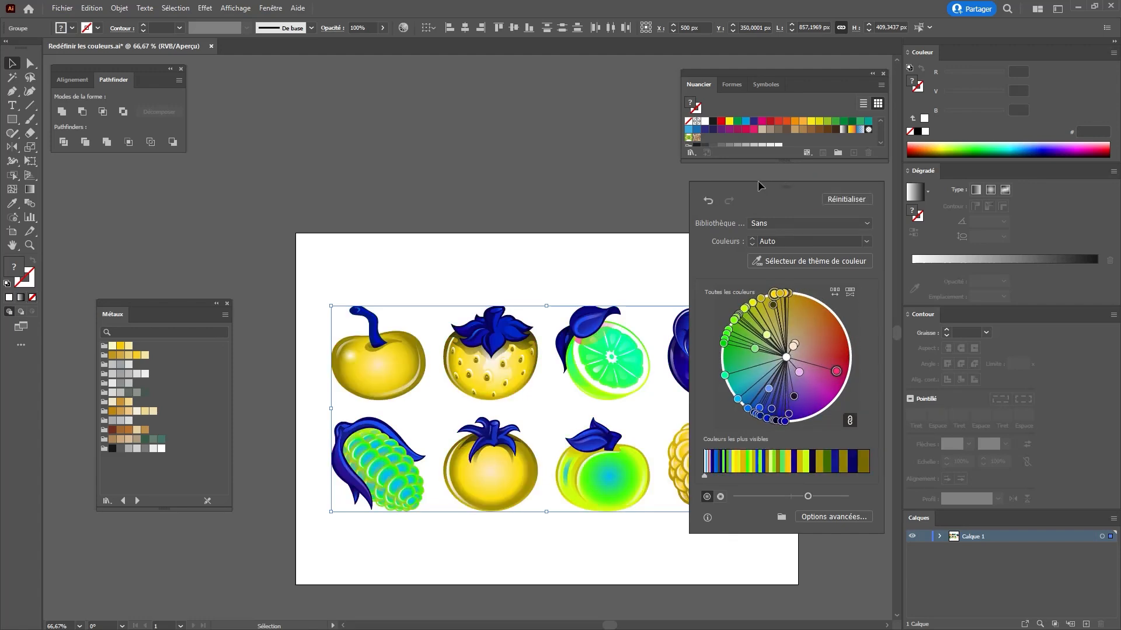
- Shift the linked hues of all eight illustrations to purple cherry, strawberry and tomato with olive leaves, keeping the whole artboard in view
drag(758, 185, 871, 177)
drag(634, 146, 834, 194)
key(ctrl+minus)
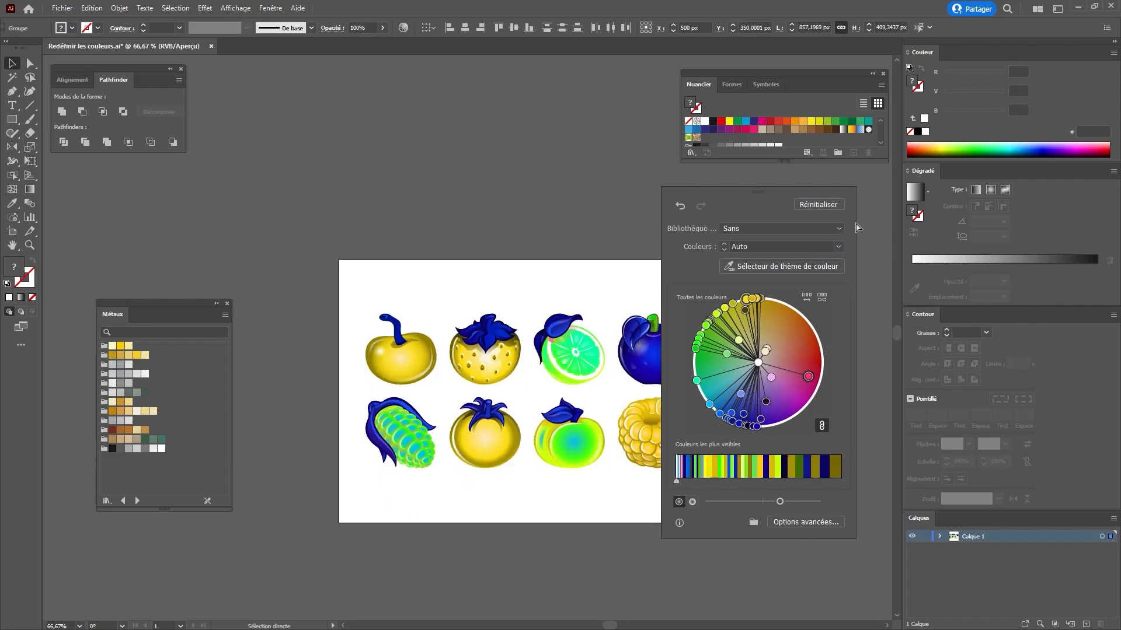
drag(620, 278, 545, 263)
drag(810, 379, 717, 373)
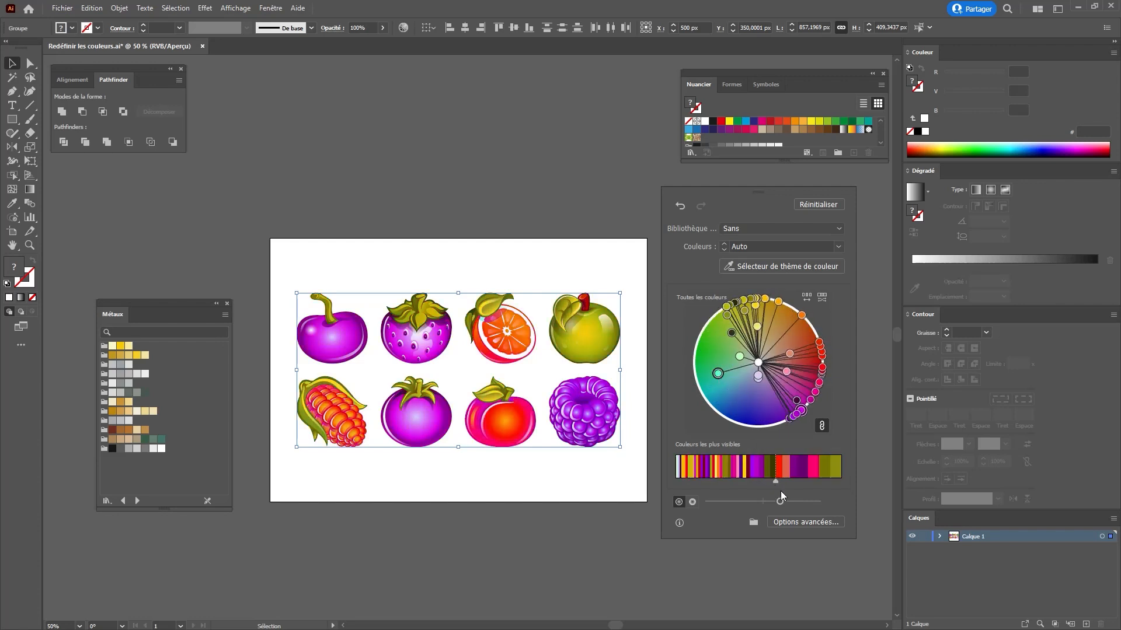
- Try slightly raising the brightness and strongly lowering the saturation of all eight illustrations, reset the colours and leave the recolouring
mouse_move(780, 502)
mouse_down()
mouse_move(746, 505)
mouse_move(785, 502)
mouse_up()
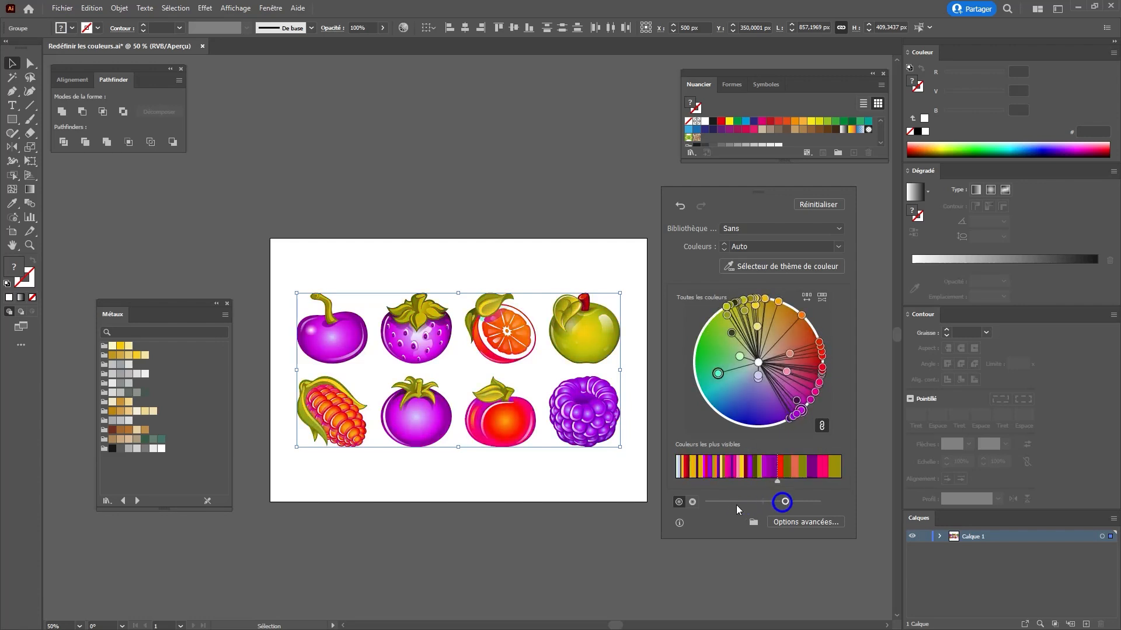
click(693, 501)
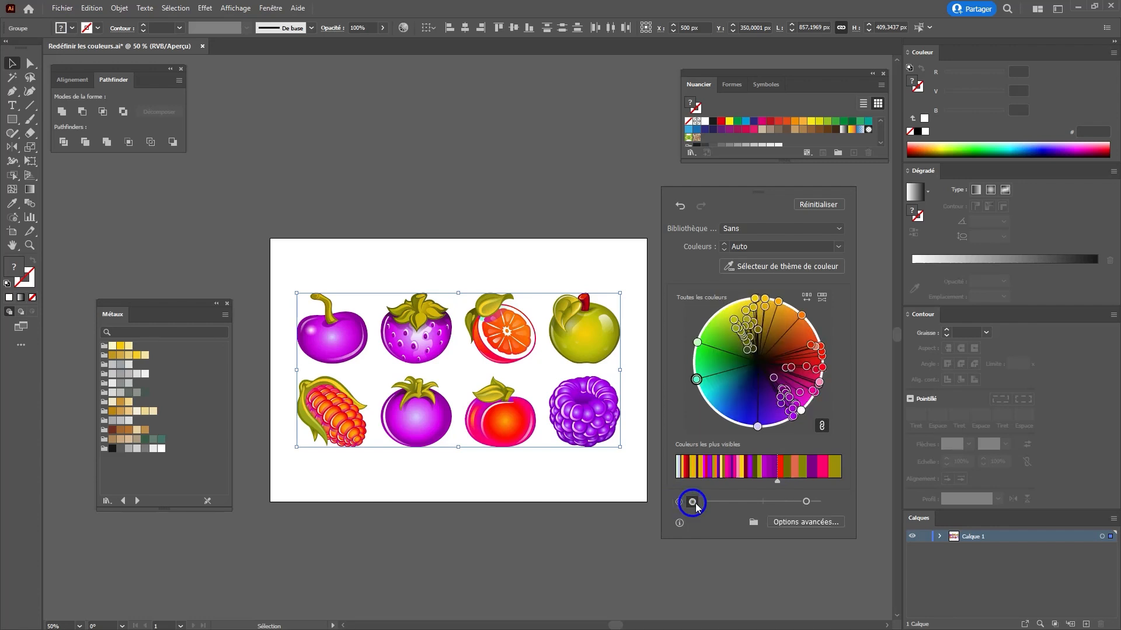
mouse_move(784, 502)
mouse_down()
mouse_move(729, 503)
mouse_move(780, 506)
mouse_move(768, 501)
mouse_up()
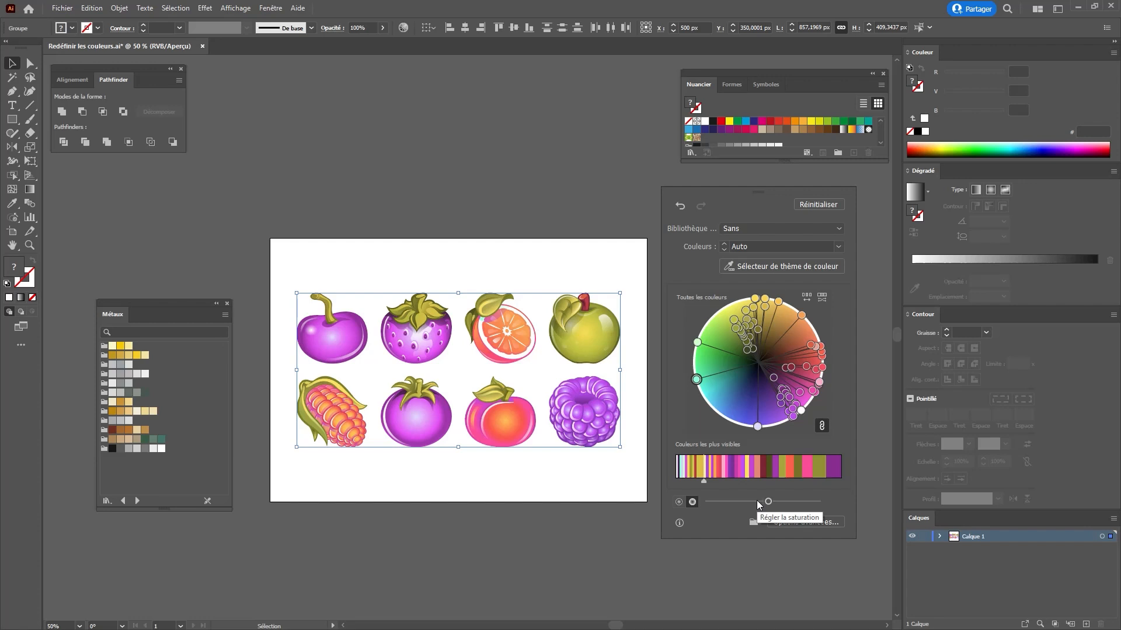
drag(768, 501, 740, 501)
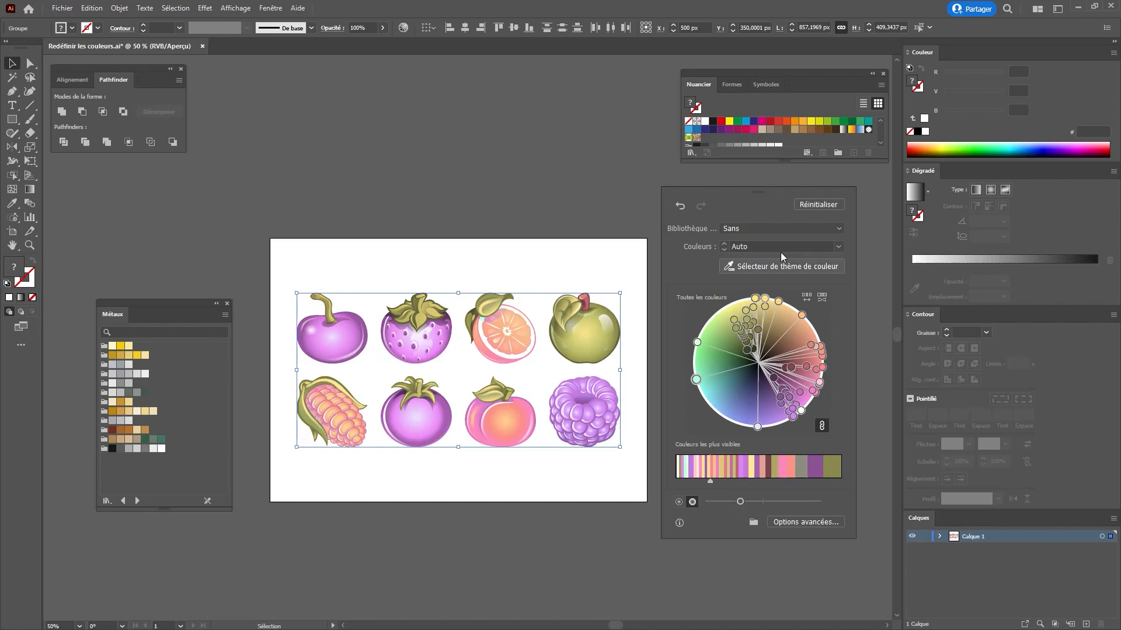
click(818, 205)
click(619, 250)
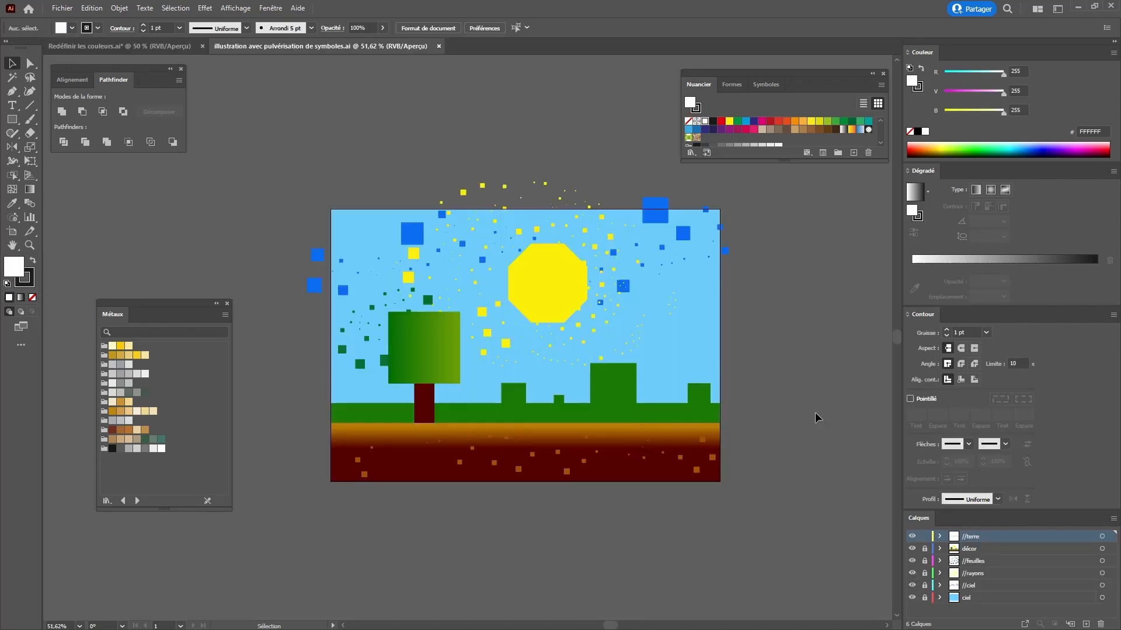
- In illustration avec pulvérisation de symboles.ai, unlock all layers and shift the entire artwork's linked hues, moving dark red towards orange-yellow
drag(923, 548, 925, 600)
key(ctrl+a)
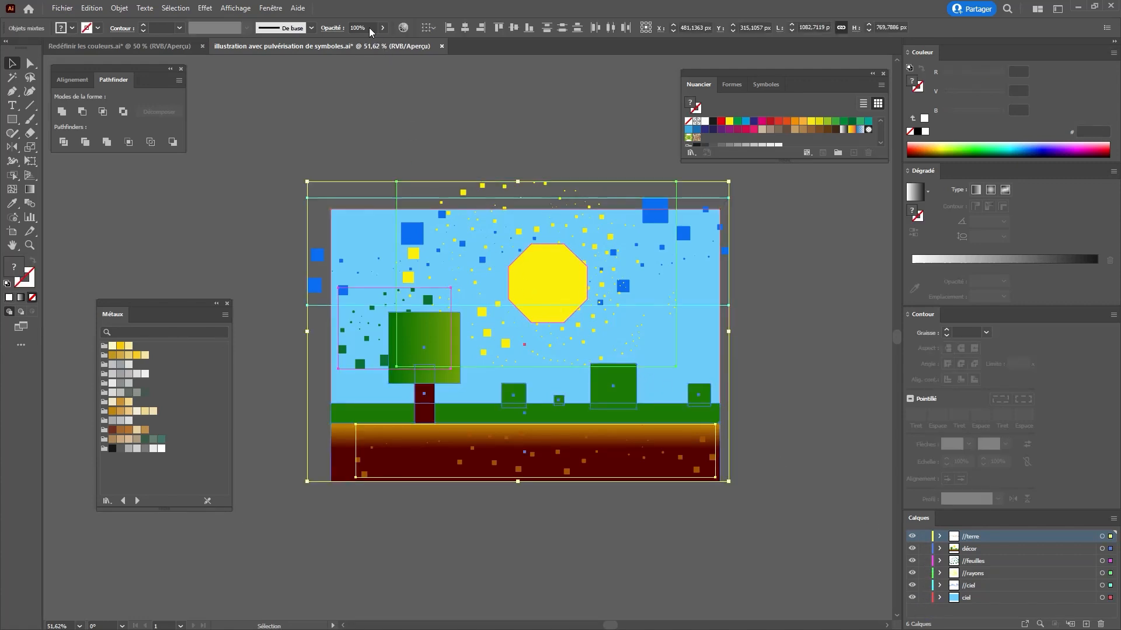
click(403, 27)
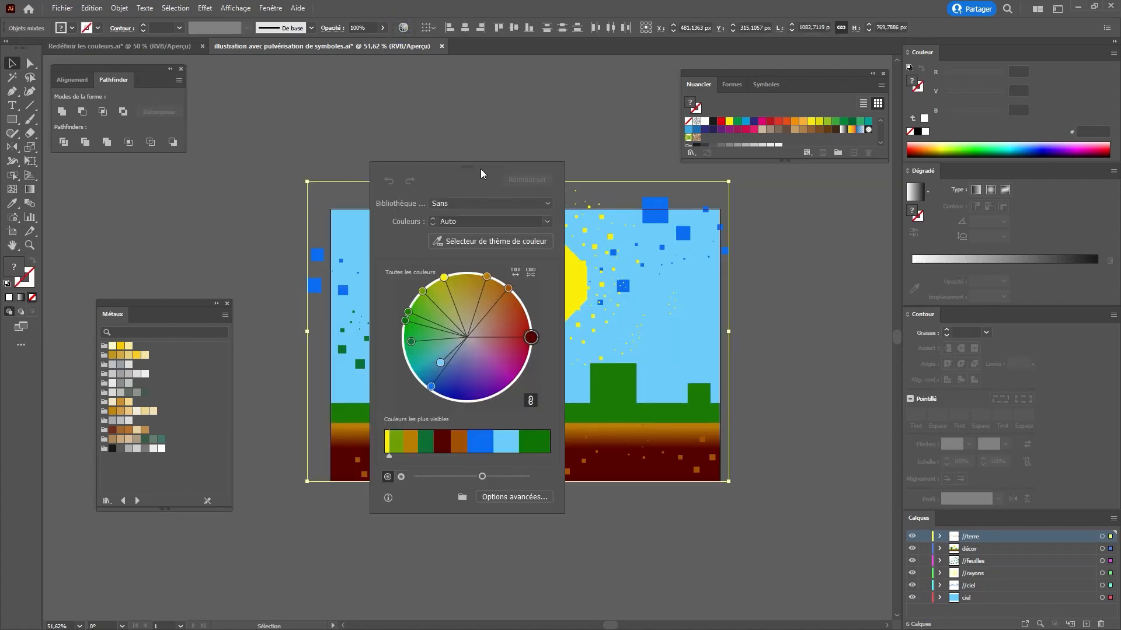
drag(468, 166, 815, 187)
drag(857, 356, 825, 307)
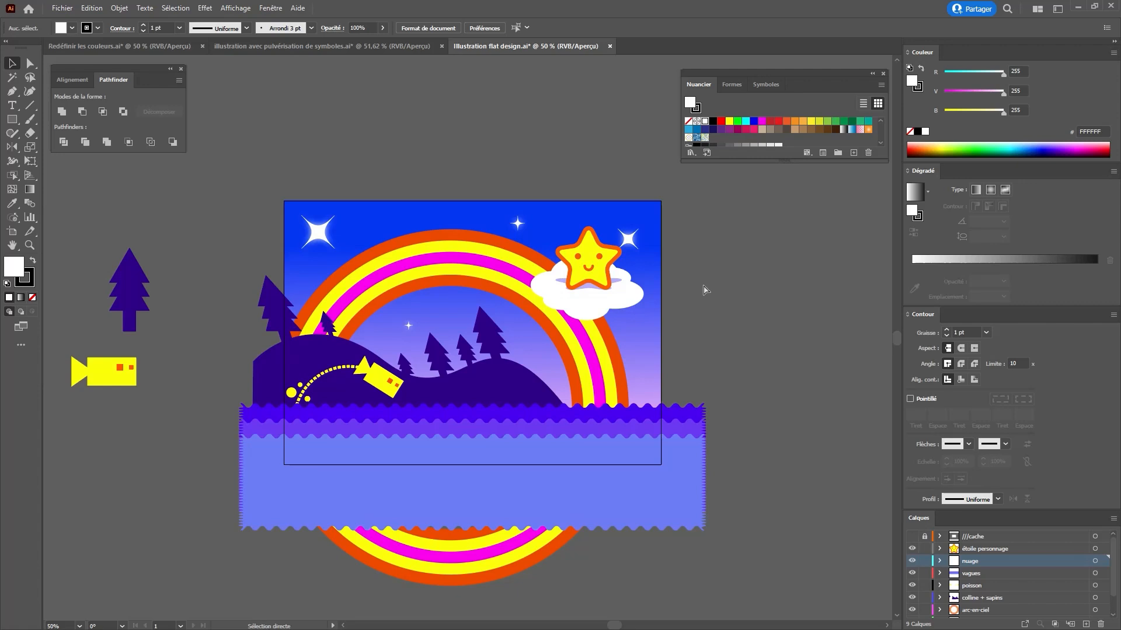
- Recolour all of Illustration flat design.ai by shifting its linked hues to an orange sky, purple star and turquoise, purple and lime rainbow
key(ctrl+a)
drag(725, 292, 613, 291)
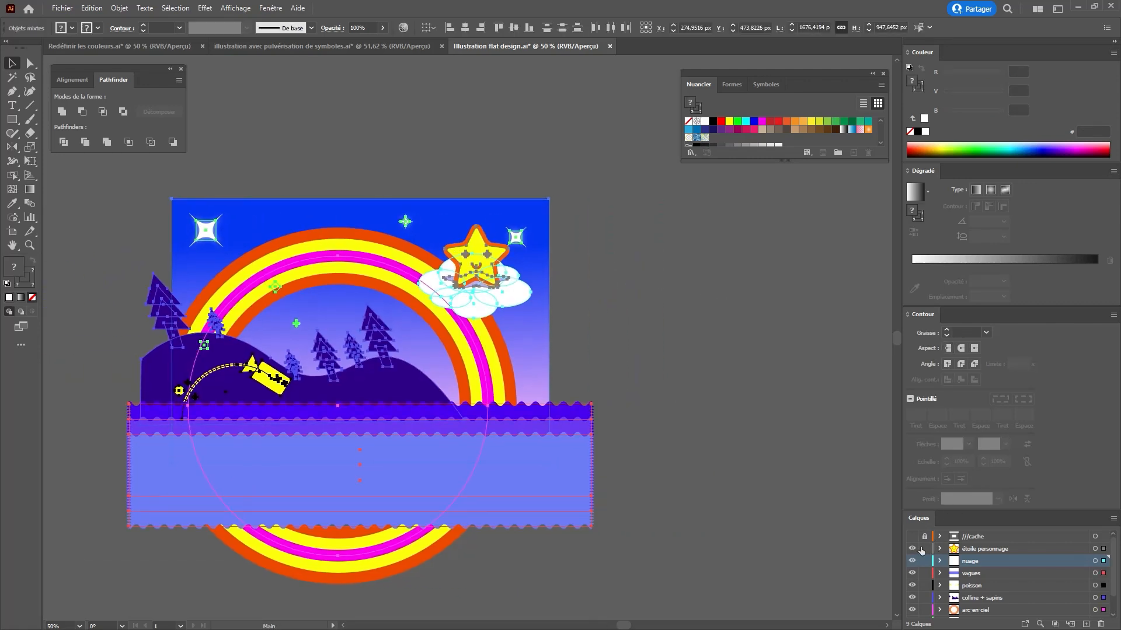
drag(662, 394, 652, 388)
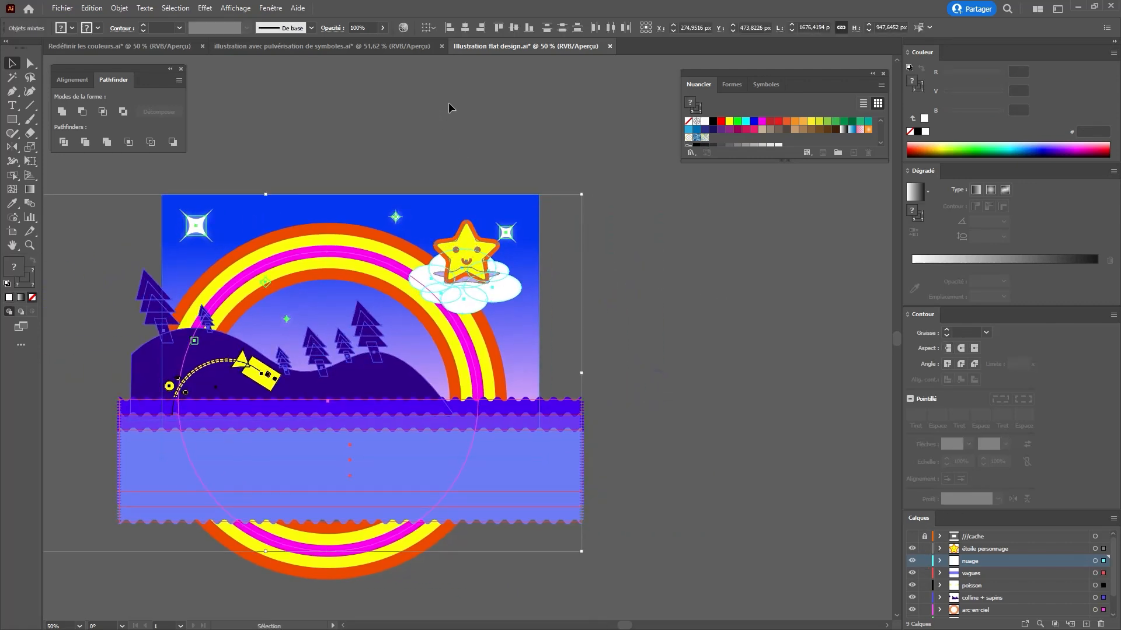
click(403, 27)
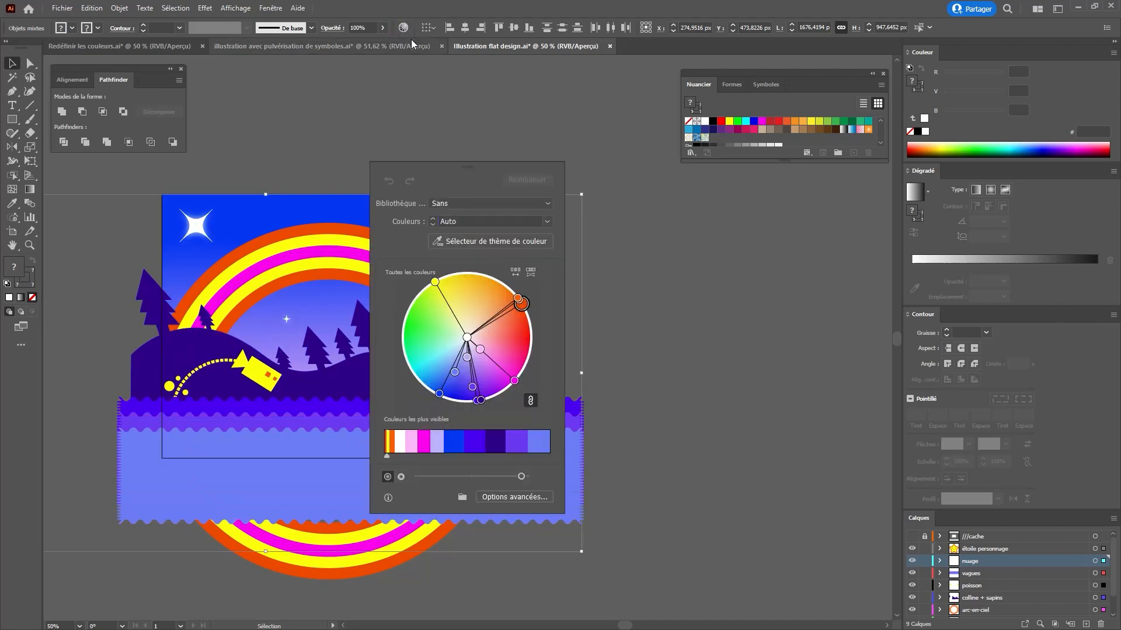
drag(467, 166, 699, 182)
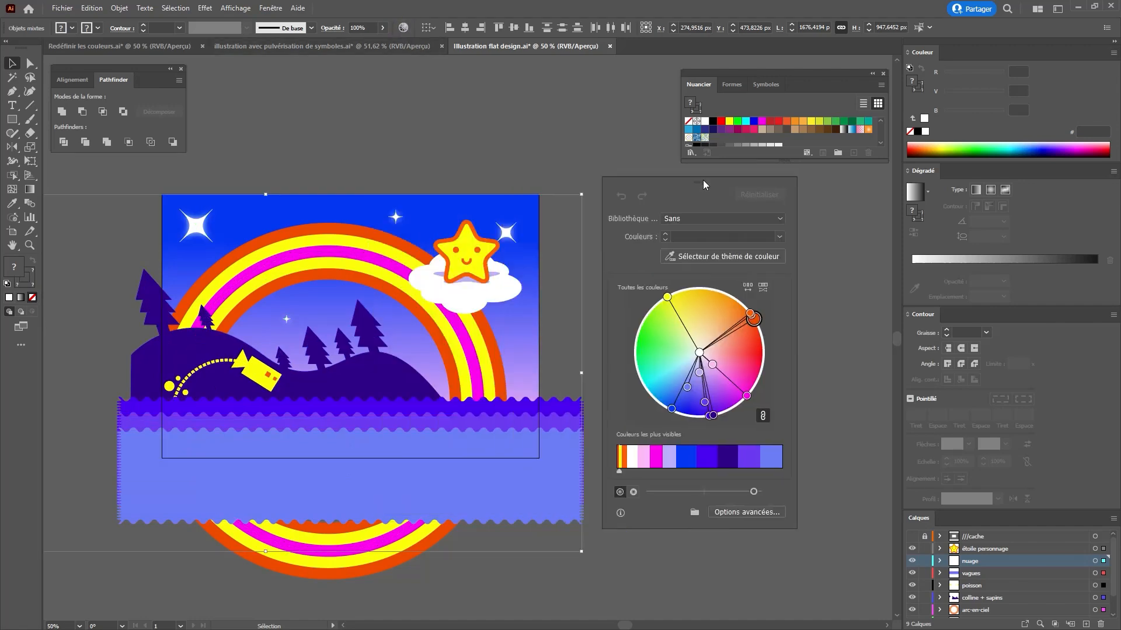
drag(753, 320, 710, 397)
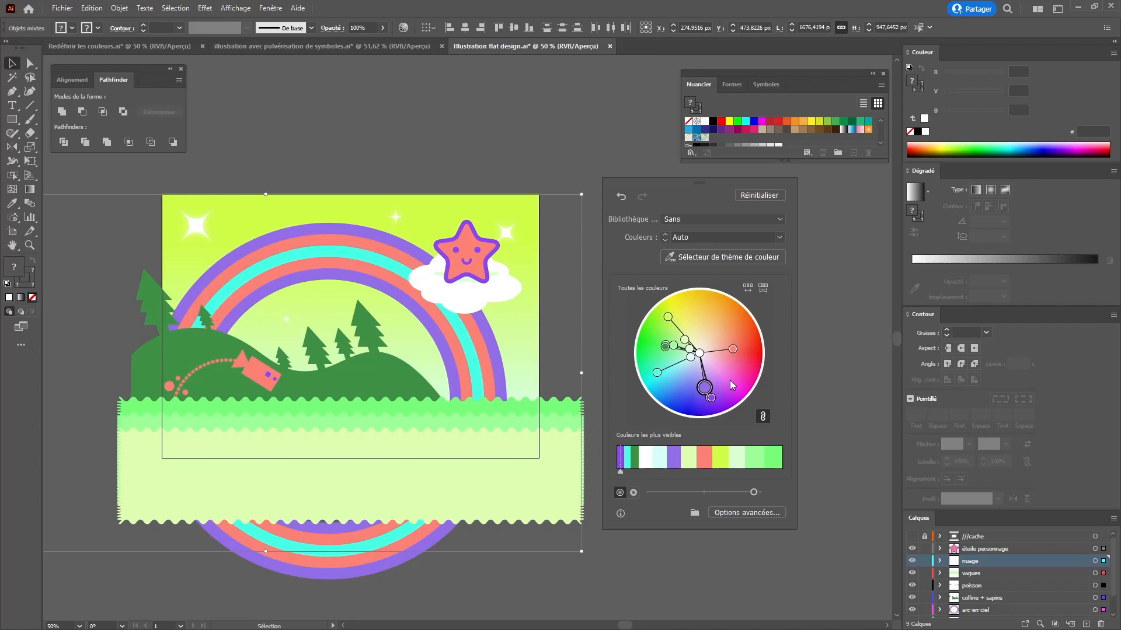
drag(666, 316, 727, 315)
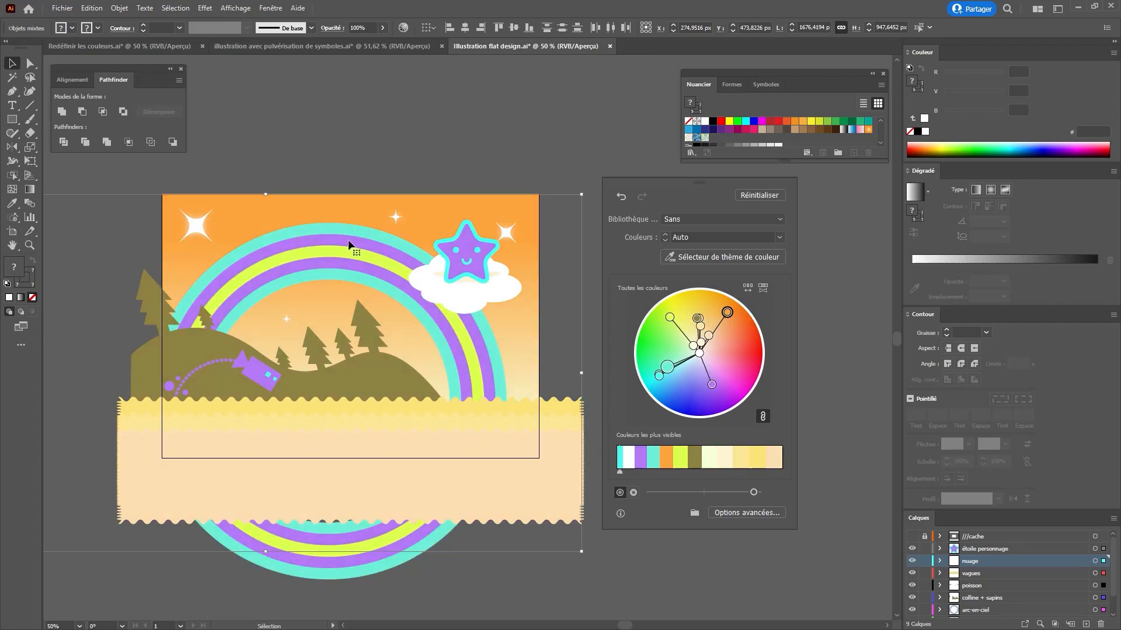